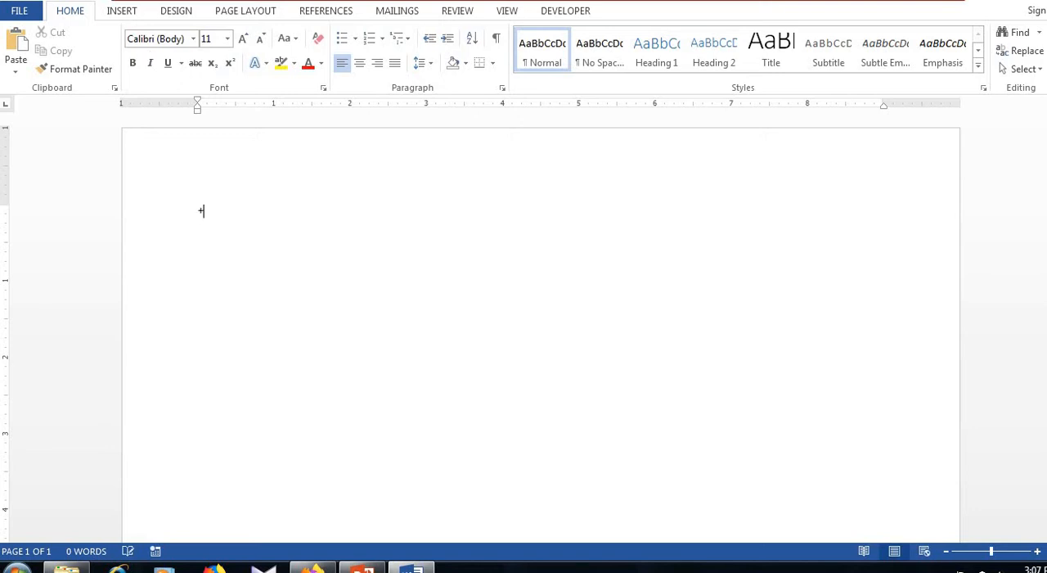
text(+)
key(BackSpace)
click(174, 18)
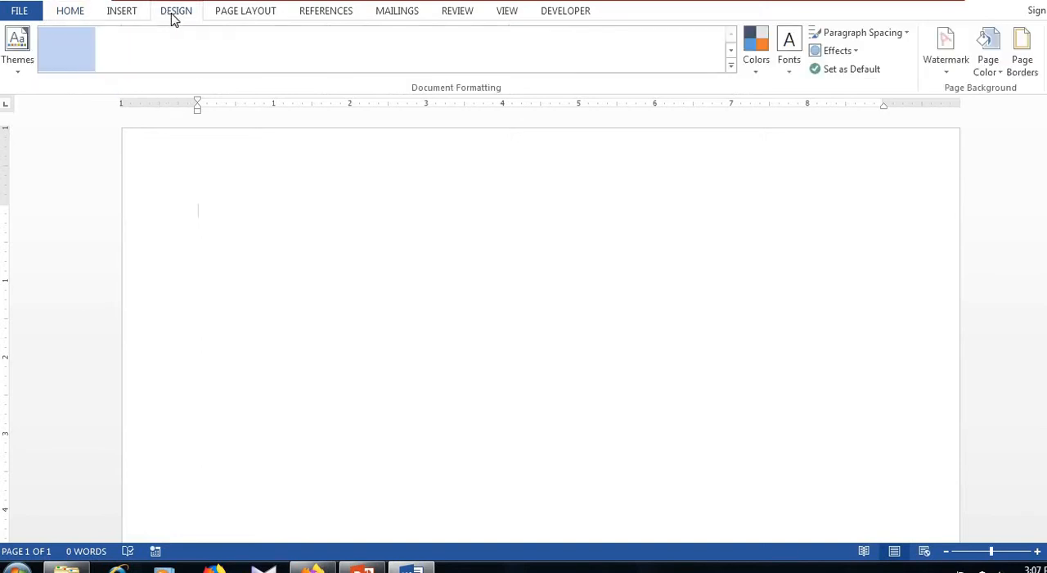
Draw a rectangle about 1.68" wide and 0.38" high just below the first text line at the page's left margin
click(119, 12)
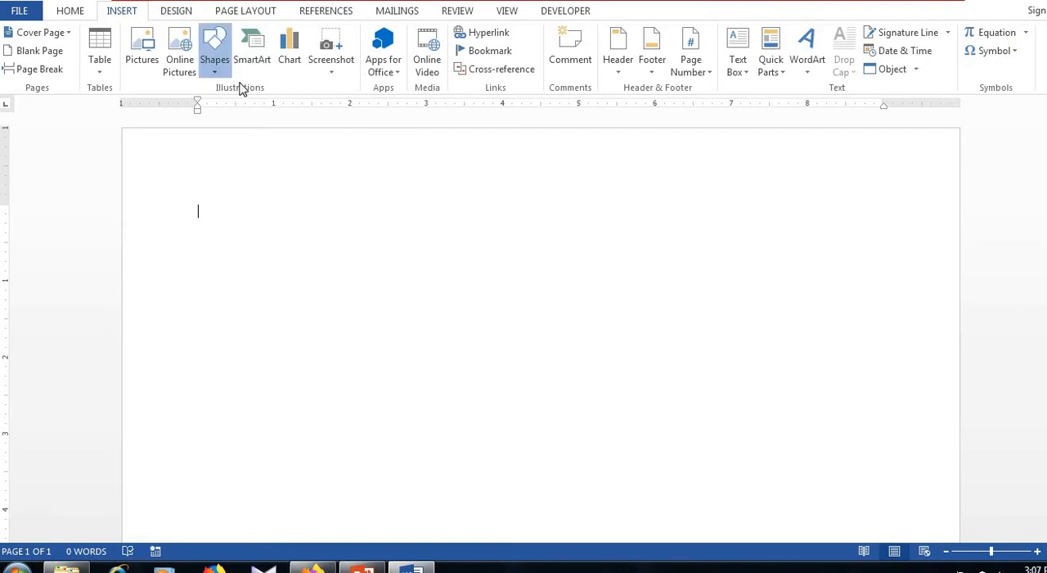
click(219, 69)
click(258, 107)
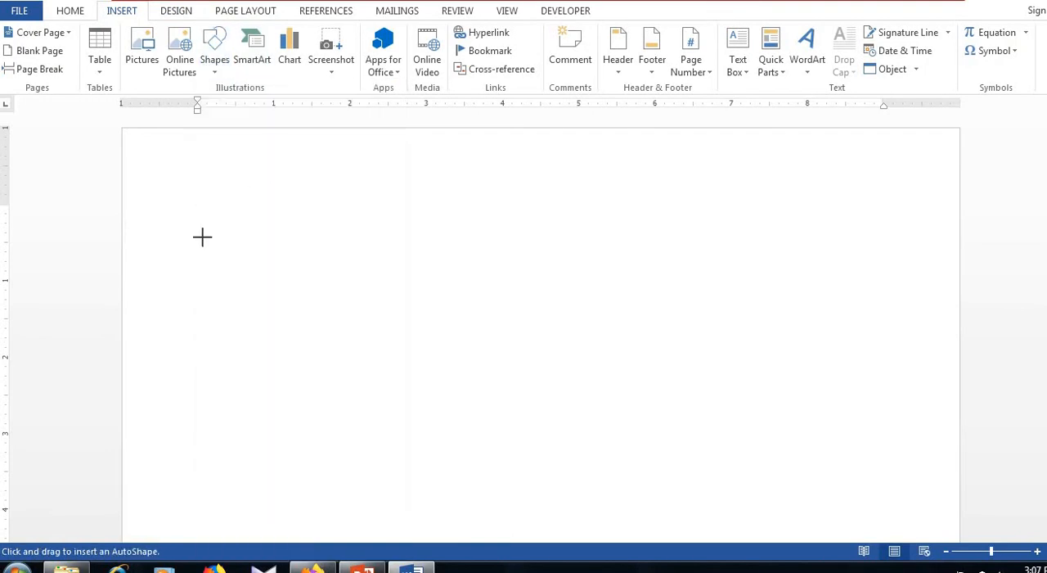
mouse_move(201, 224)
mouse_down()
mouse_move(332, 264)
mouse_move(351, 259)
mouse_move(331, 254)
mouse_up()
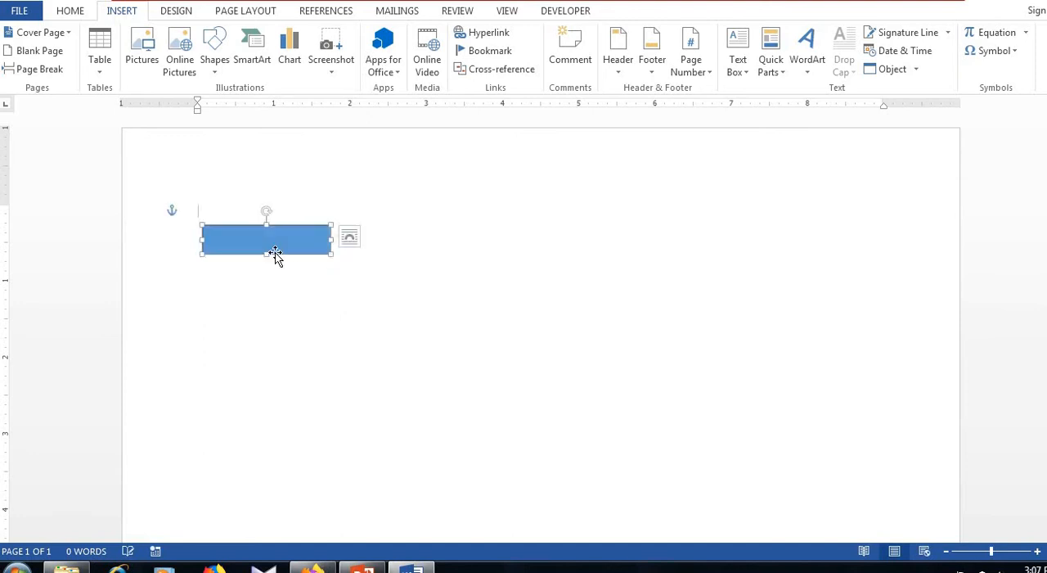
Add the text "England" inside the rectangle
right_click(249, 247)
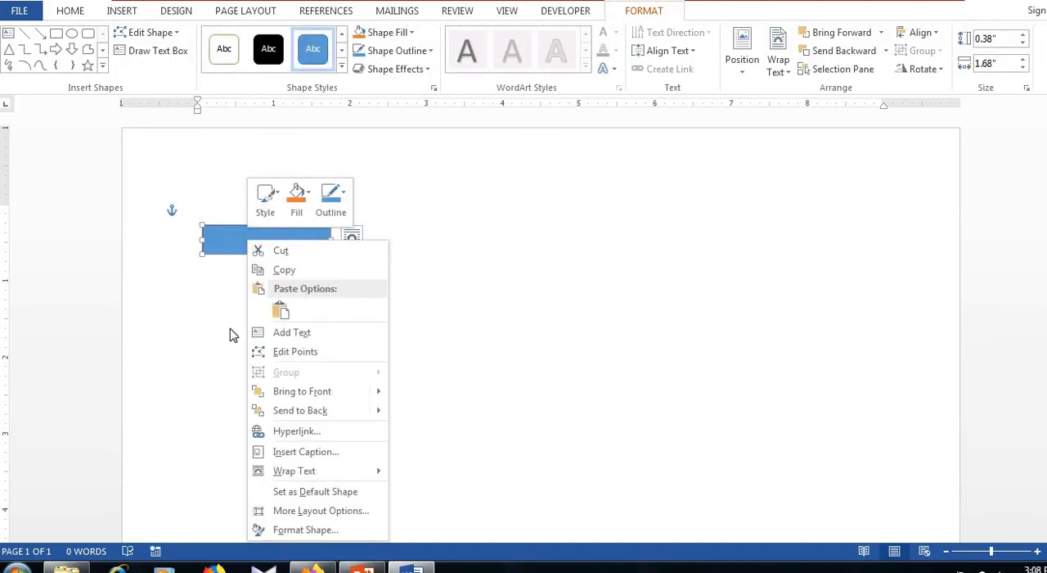
click(275, 332)
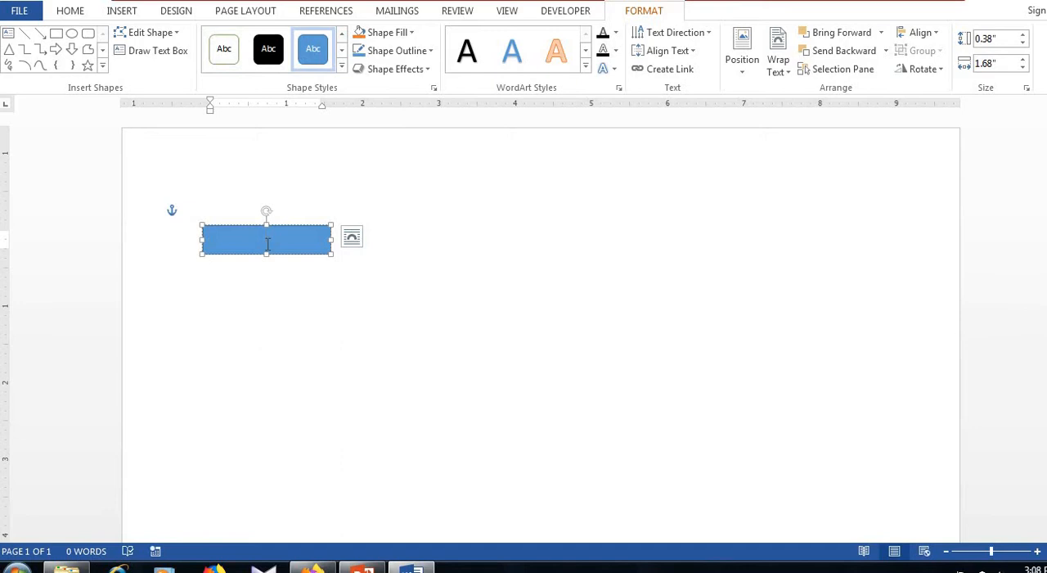
text(England)
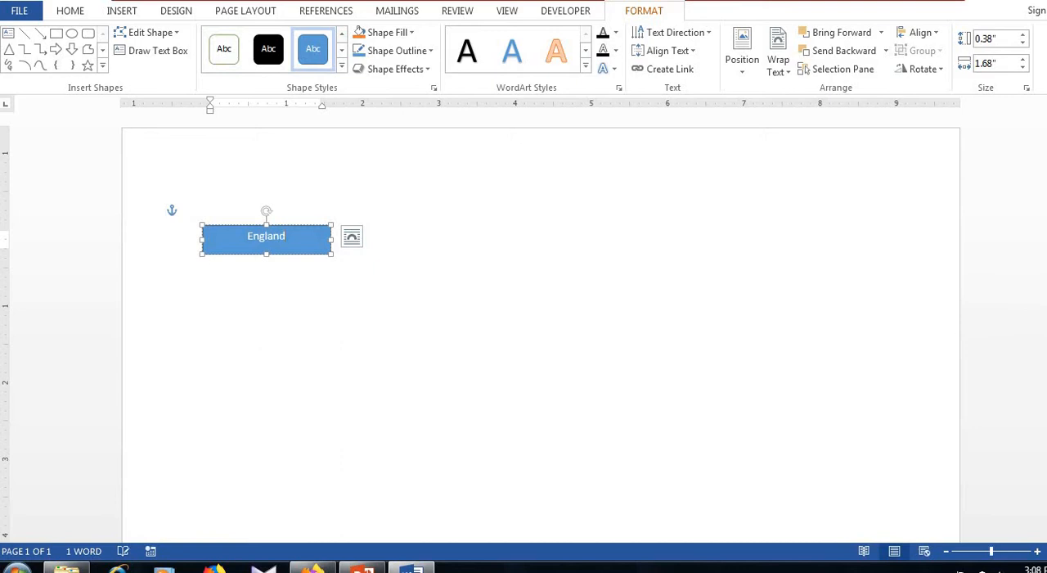
click(334, 276)
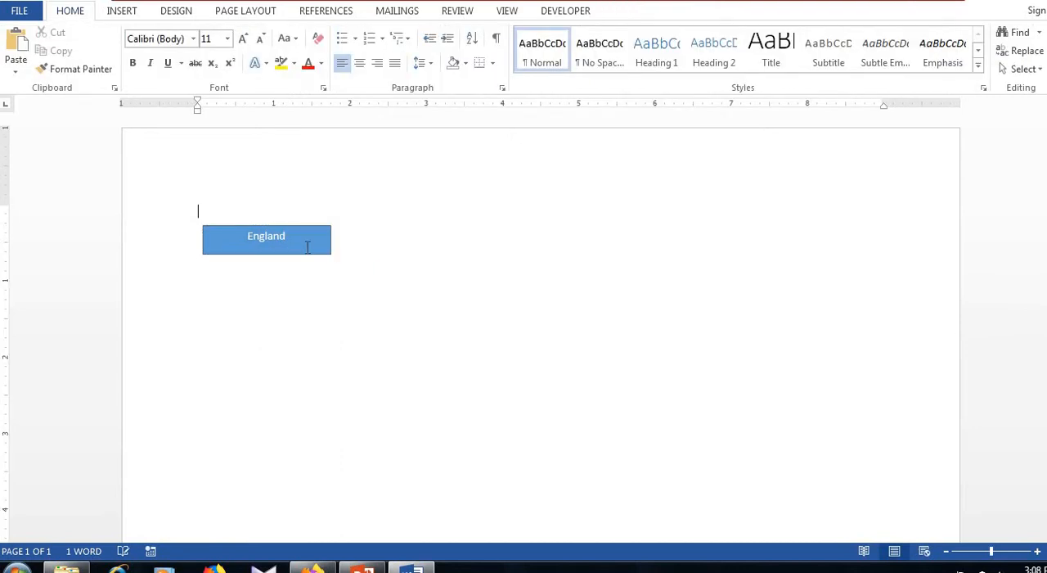
Apply the white-fill, black-outline shape style to the England rectangle
click(307, 247)
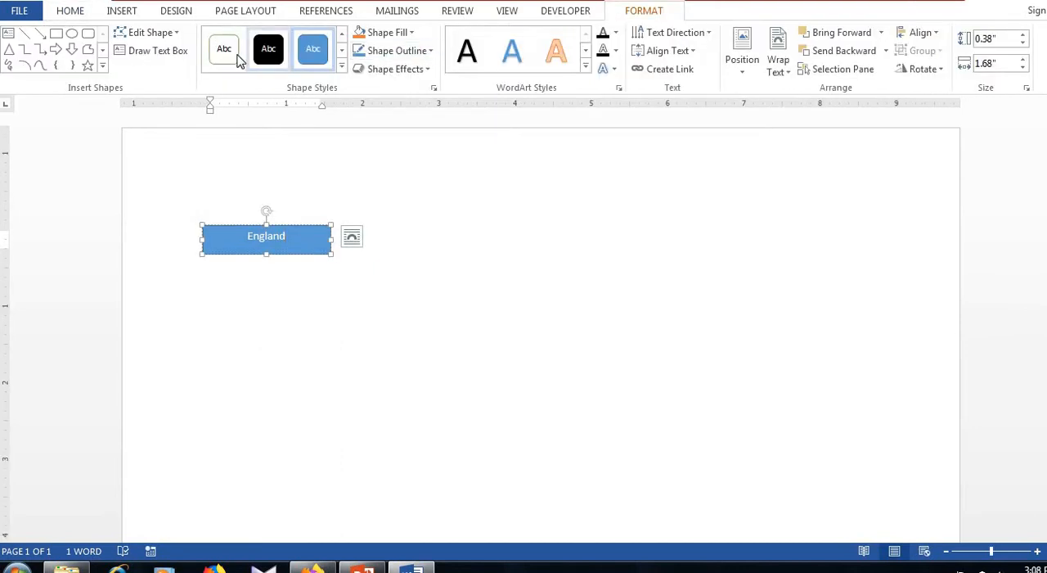
click(223, 49)
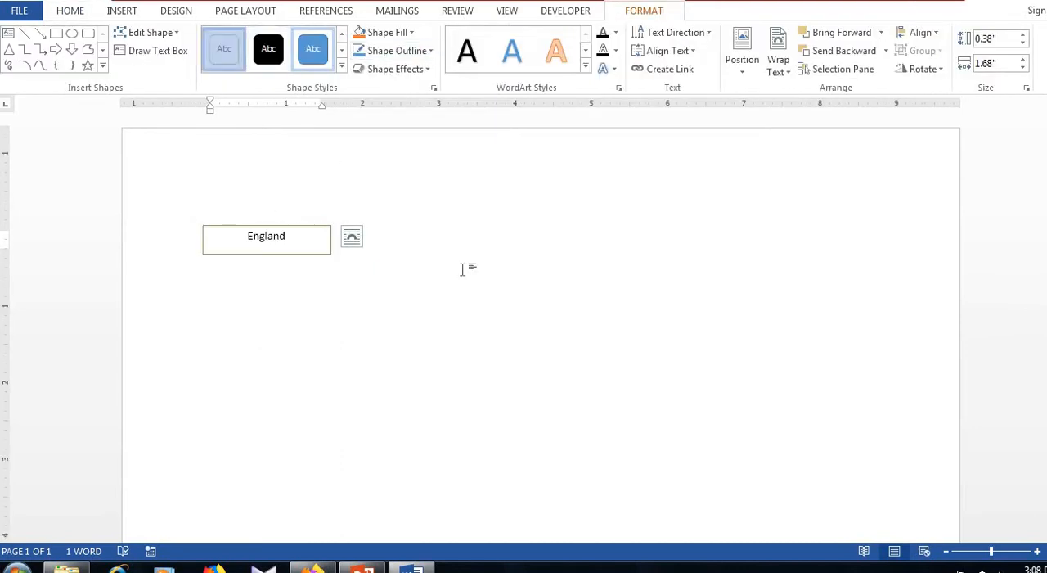
click(341, 67)
click(484, 403)
click(480, 402)
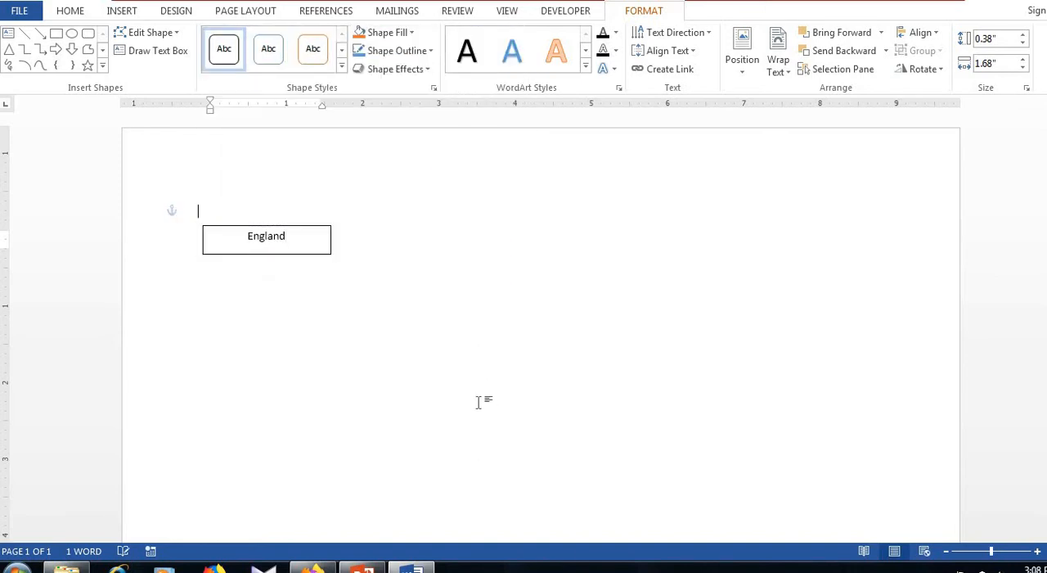
Duplicate the England box directly below the original and change the copy's text to "Japan"
right_click(290, 233)
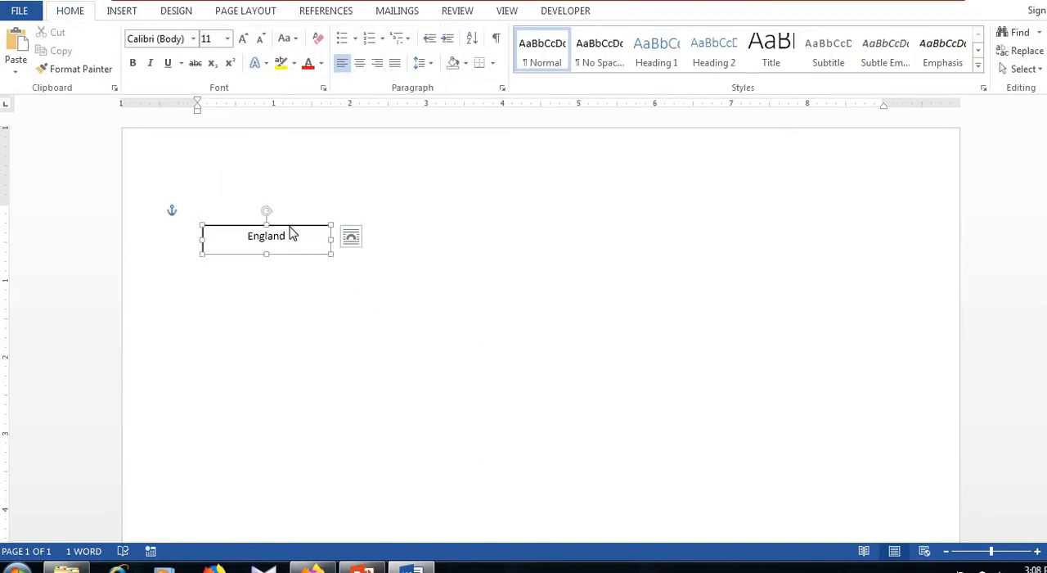
click(326, 257)
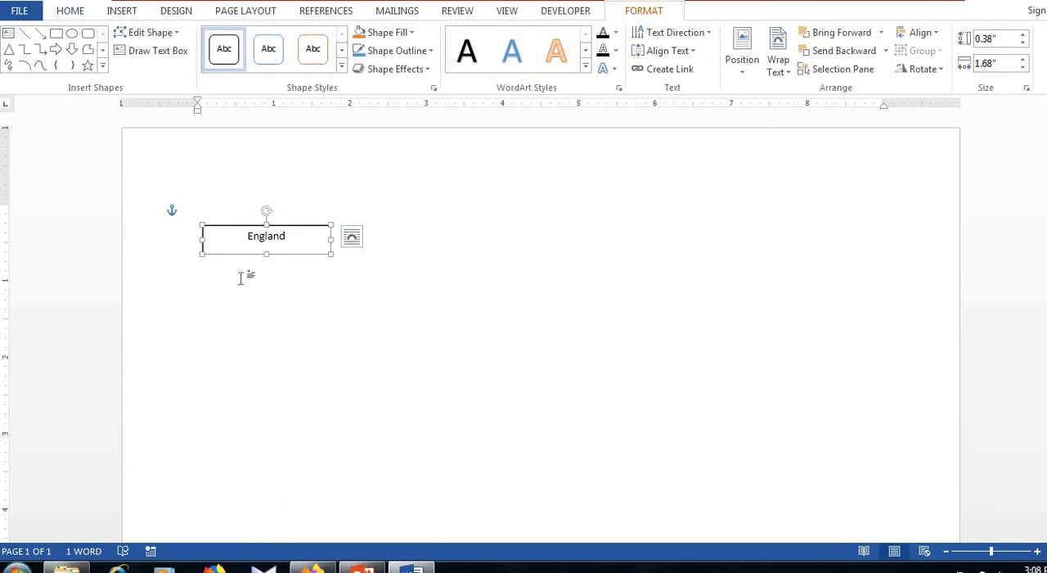
click(239, 276)
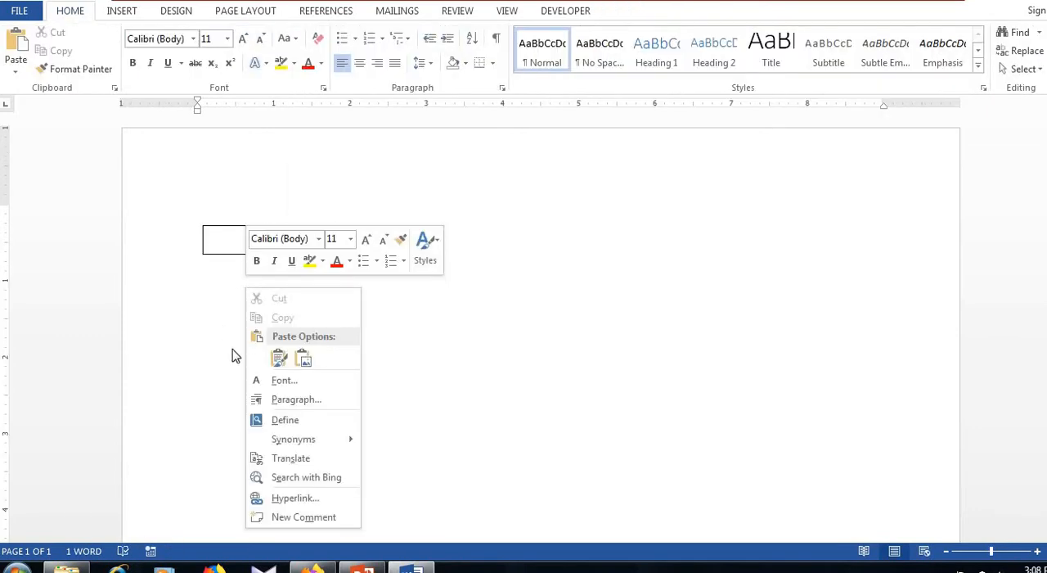
click(275, 360)
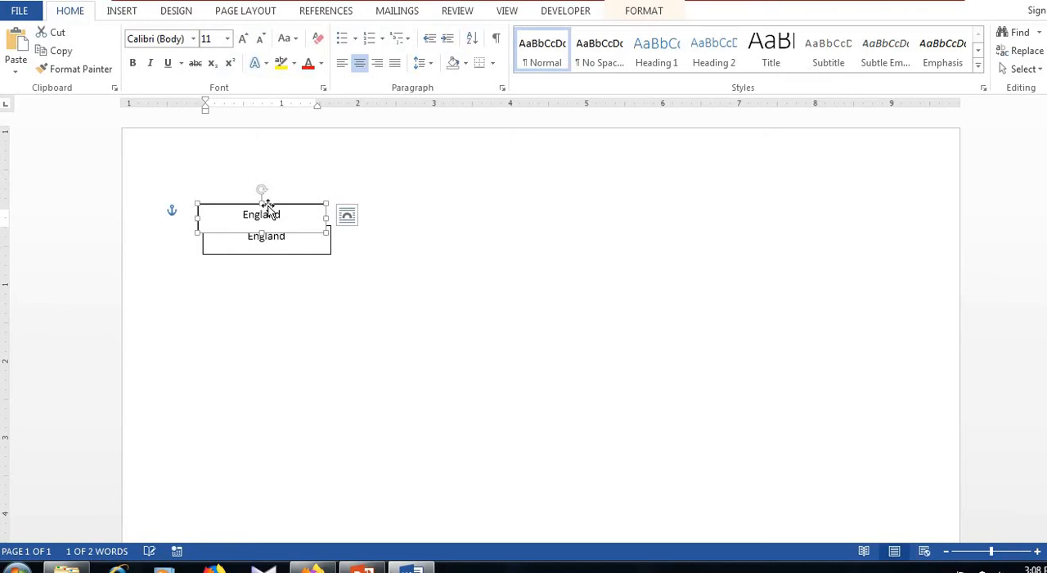
drag(269, 206, 276, 282)
double_click(279, 303)
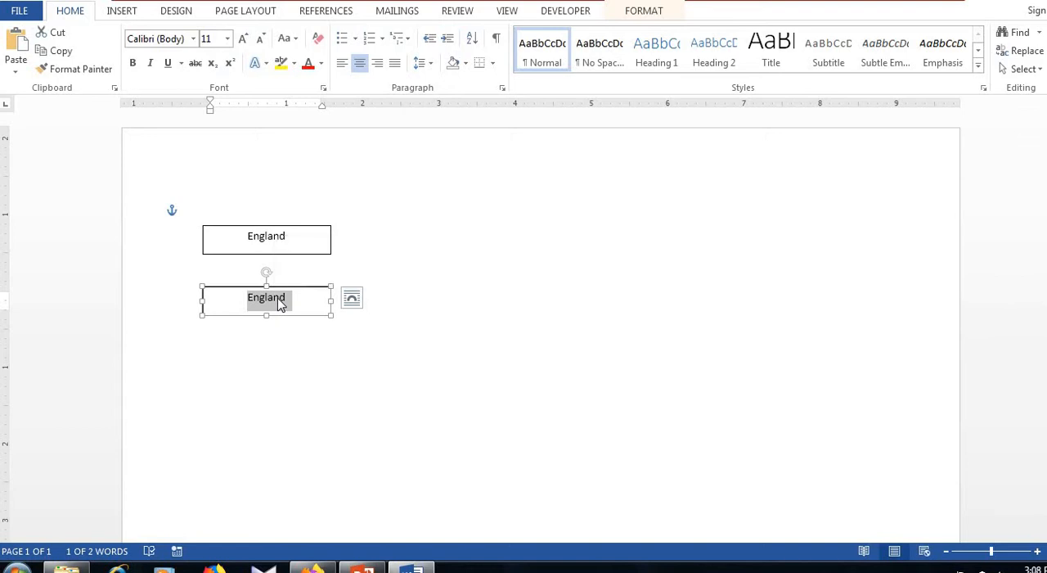
text(Japan)
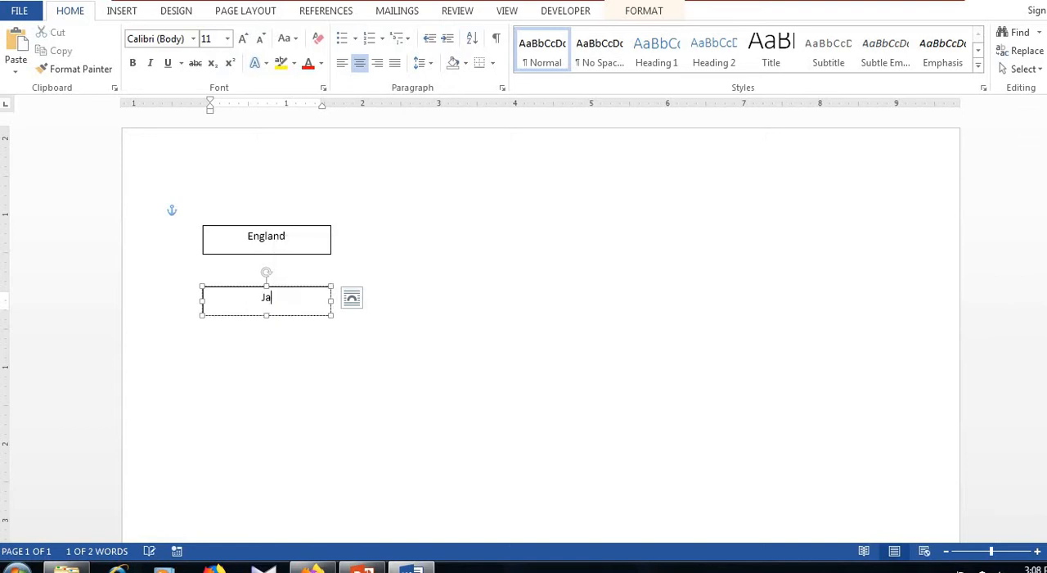
click(221, 426)
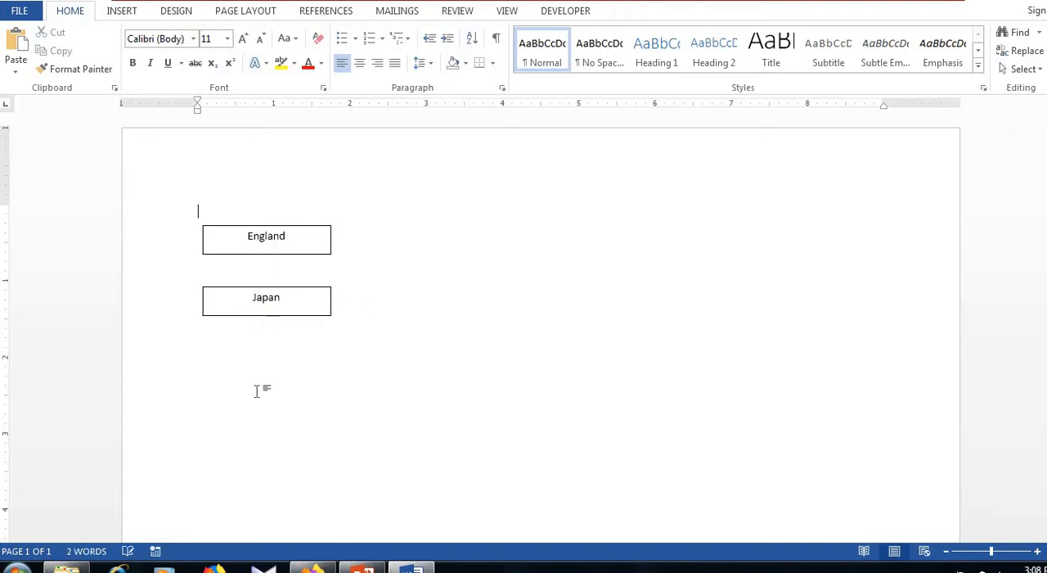
Paste another copy of the England box below the Japan box and change its text to "France"
right_click(258, 394)
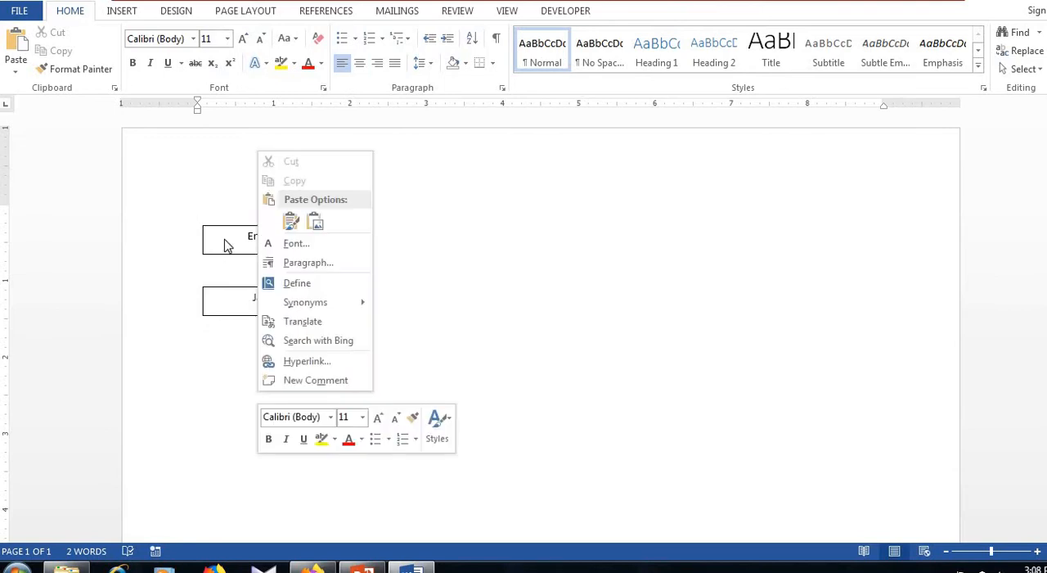
click(291, 222)
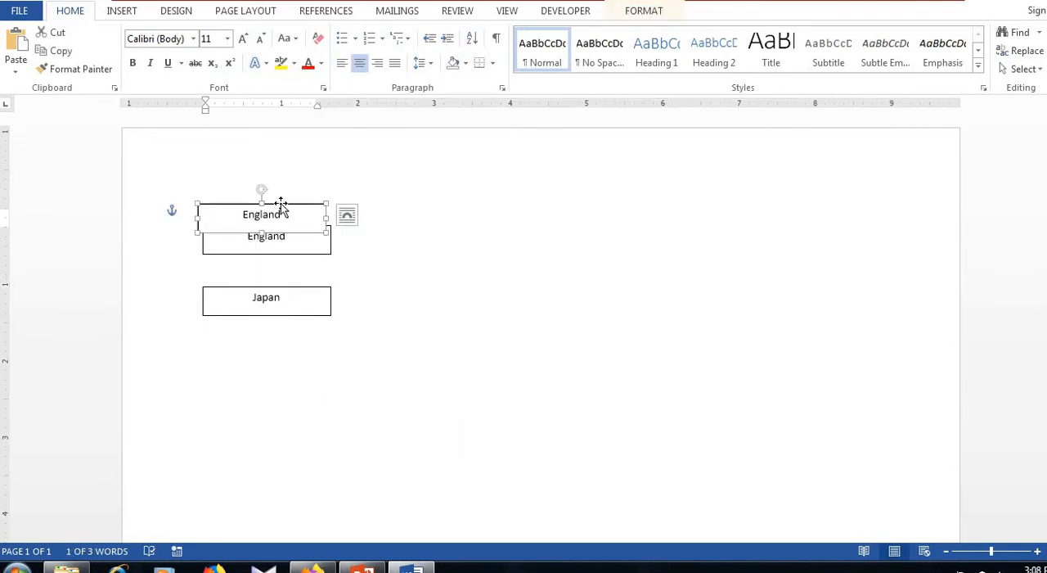
drag(281, 205, 284, 343)
double_click(279, 355)
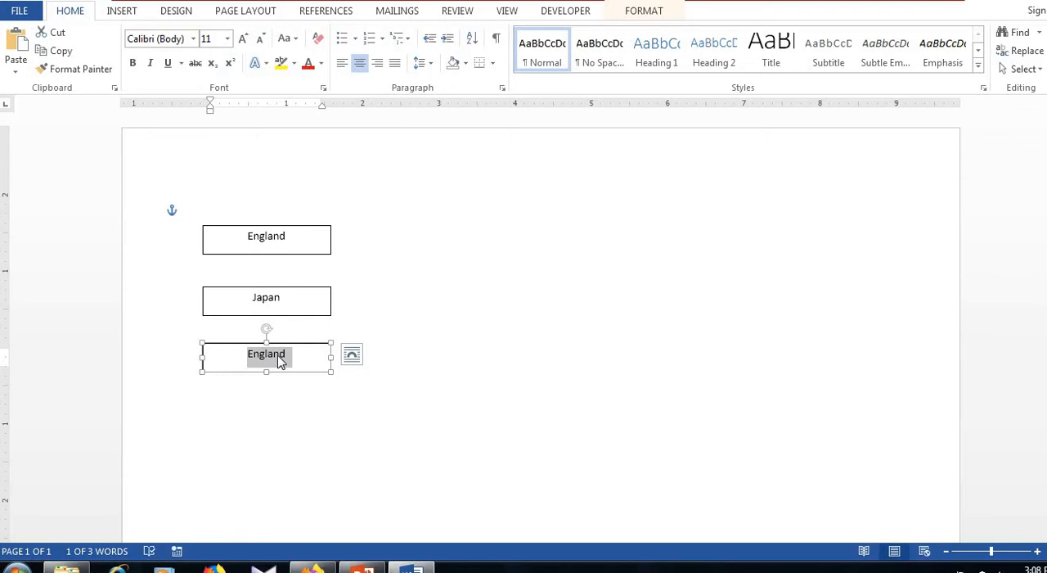
text(France)
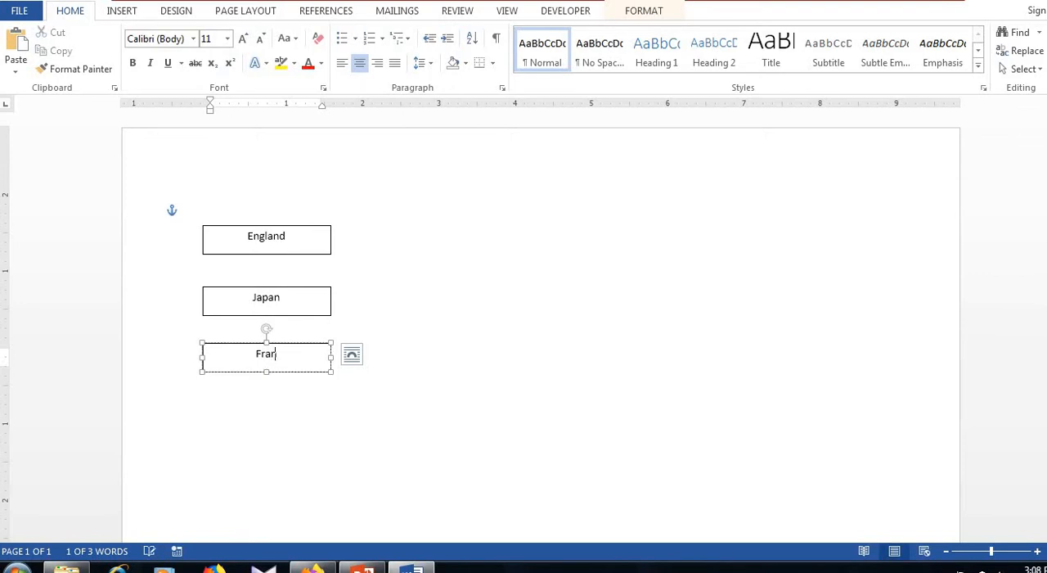
click(276, 429)
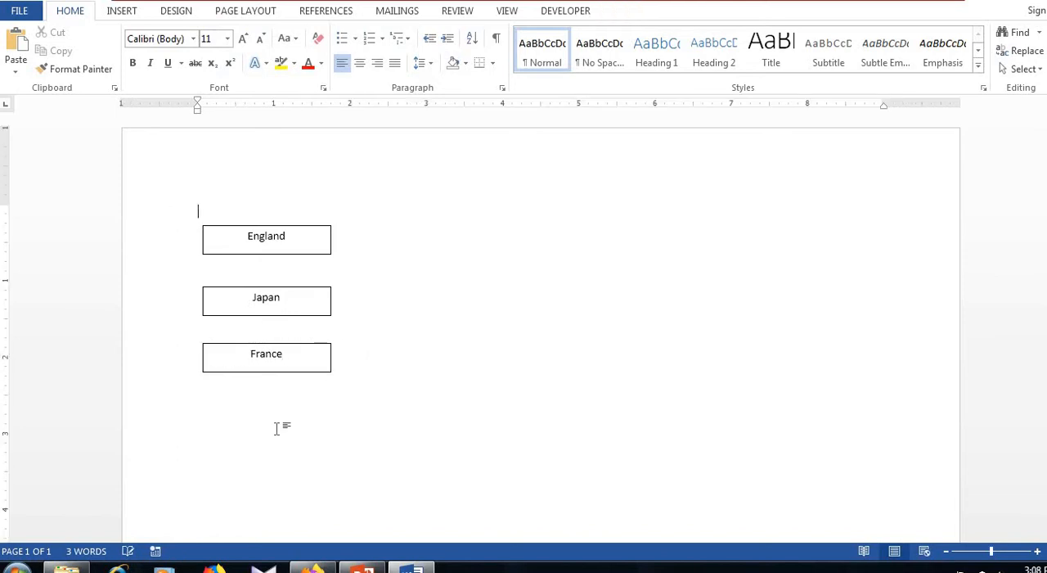
Paste another copy of the England box below the France box and change its text to "China"
right_click(278, 427)
click(310, 260)
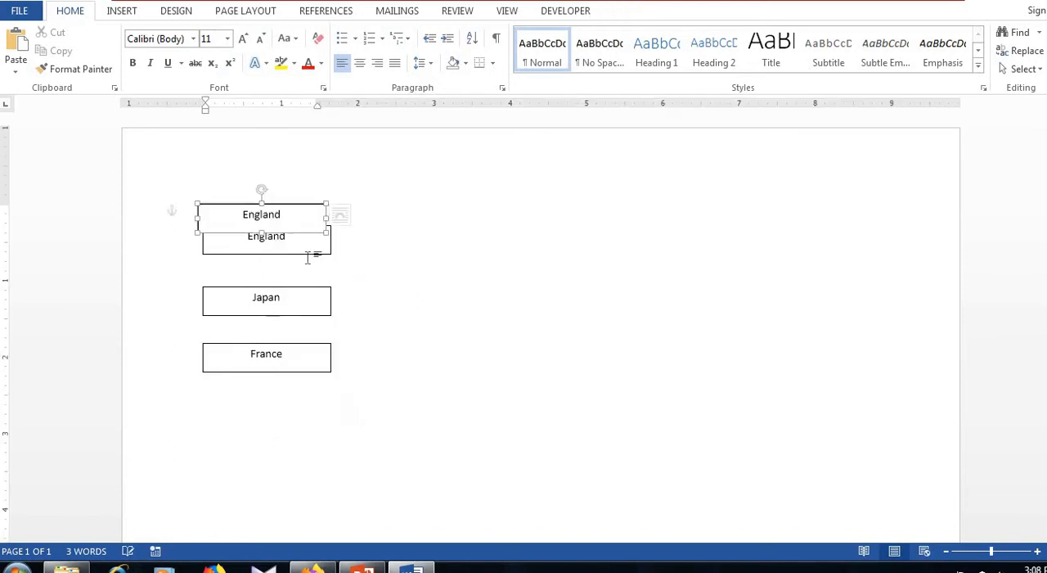
drag(297, 208, 301, 395)
double_click(278, 416)
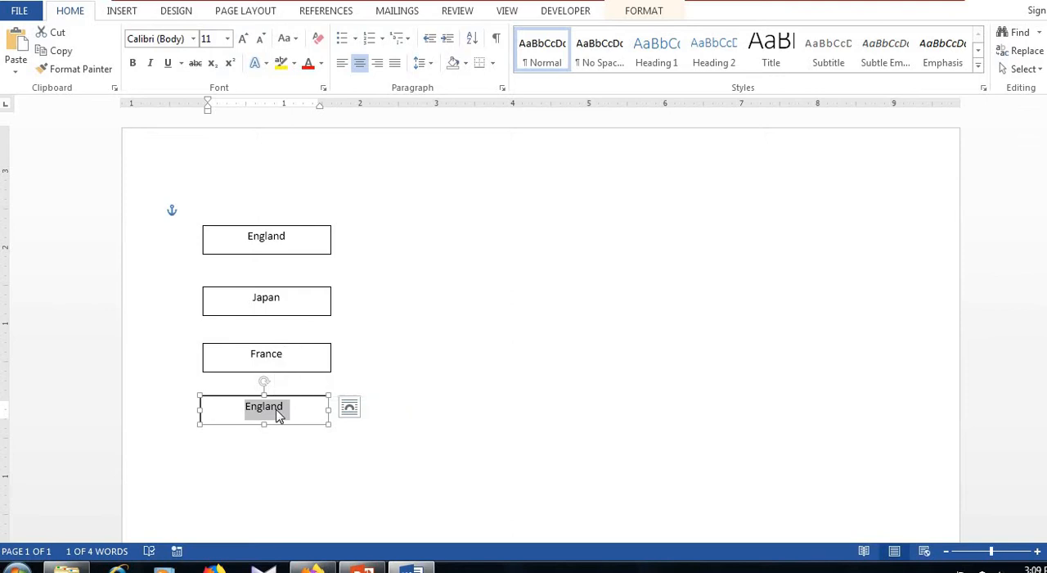
text(china)
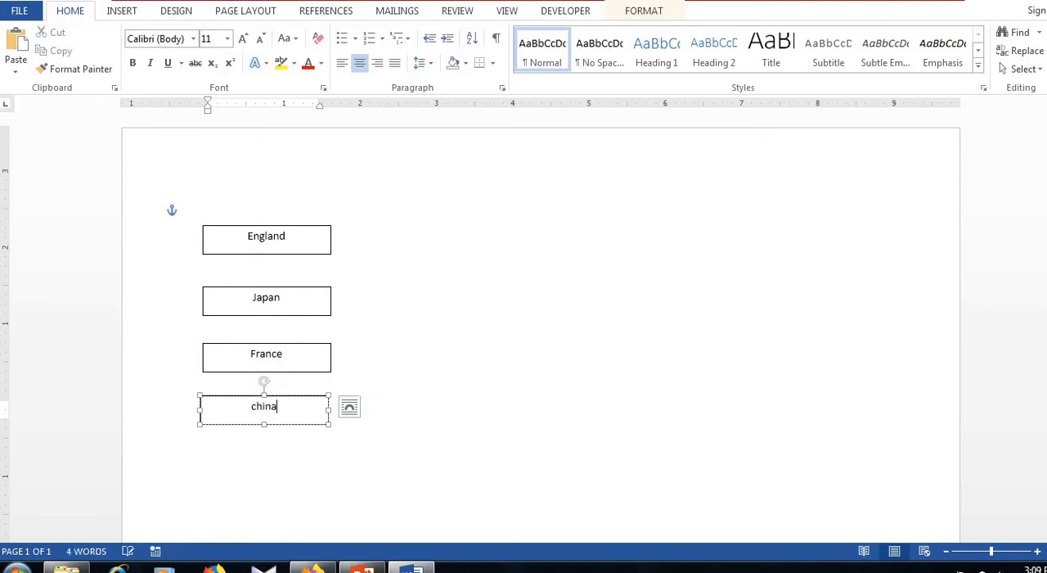
click(257, 407)
key(BackSpace)
text(C)
click(357, 329)
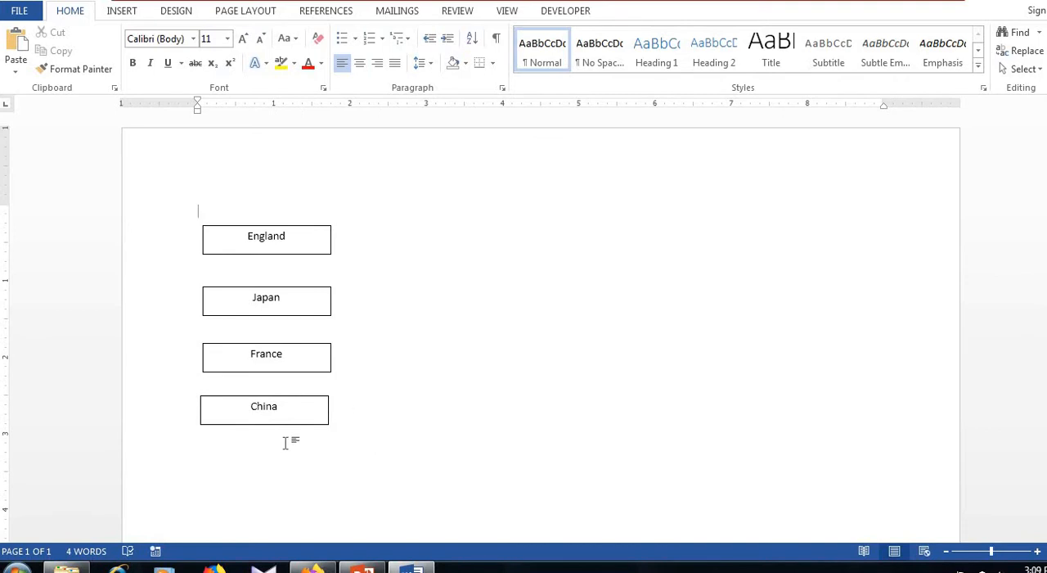
right_click(260, 476)
click(292, 301)
drag(292, 418, 283, 449)
click(288, 455)
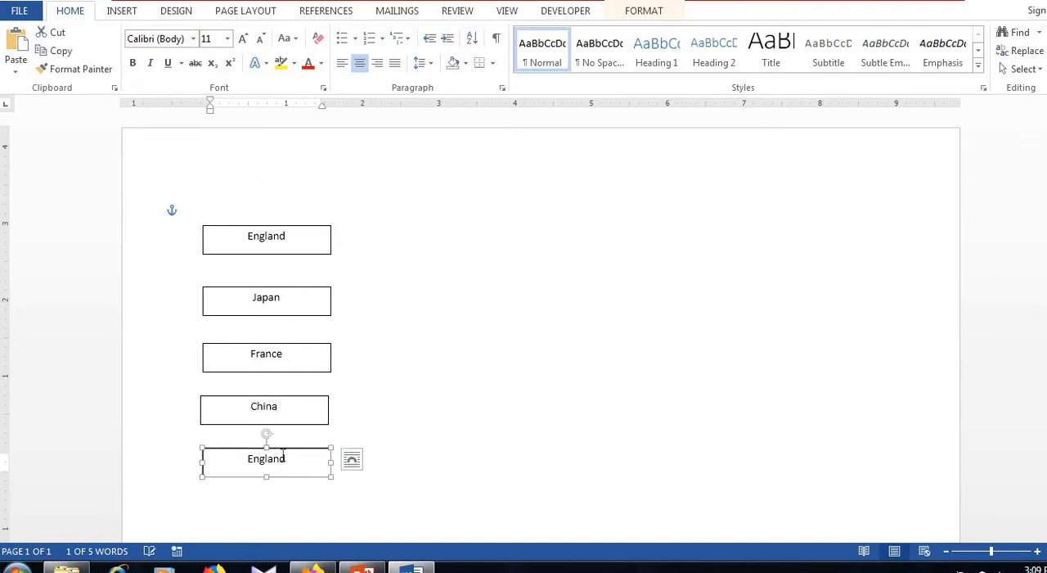
key(Delete)
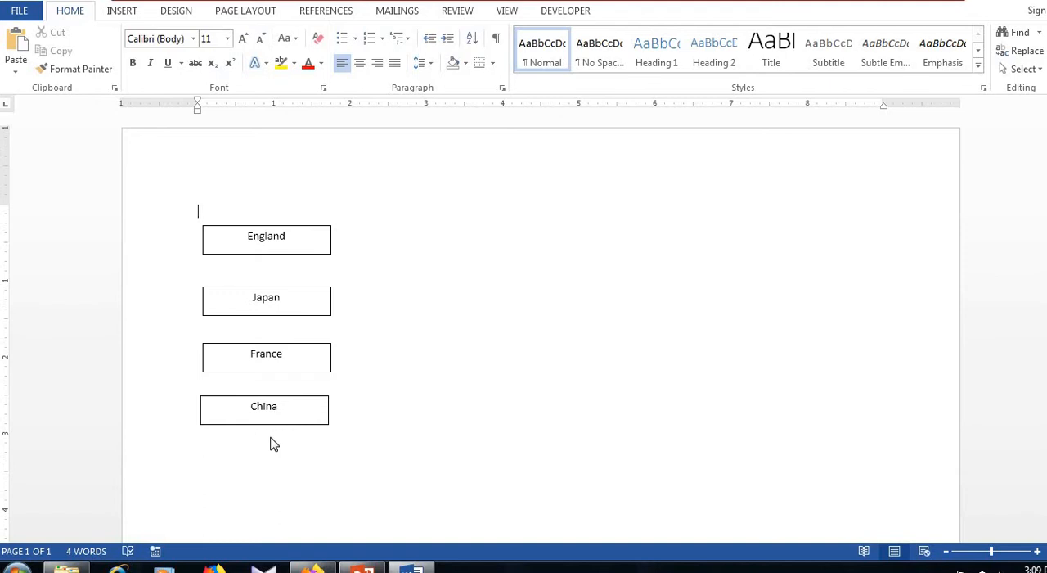
Paste another copy of the England box below the China box and change its text to "Sri Lanka"
right_click(270, 441)
click(302, 270)
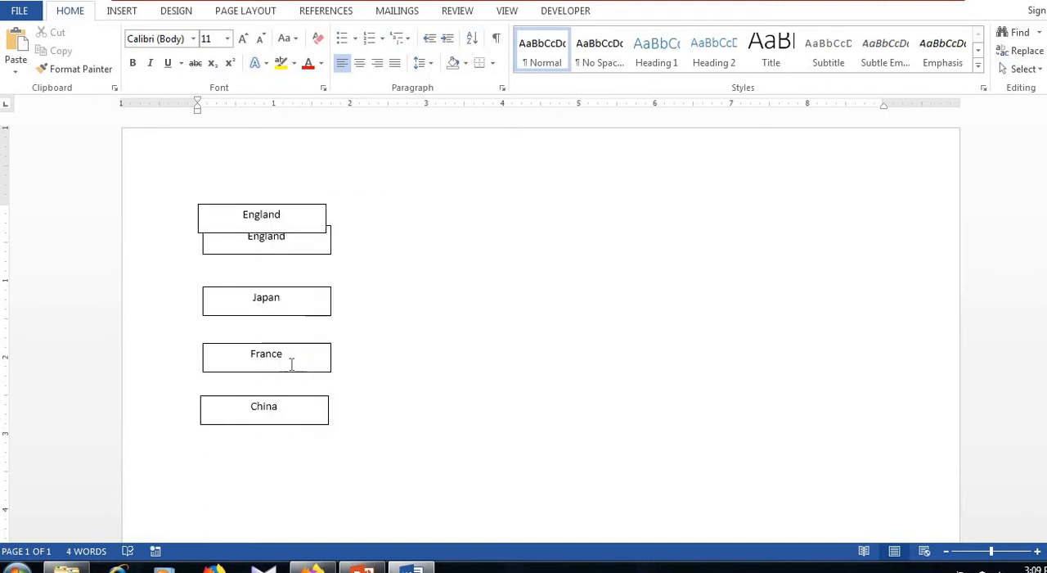
click(287, 219)
drag(290, 339, 286, 451)
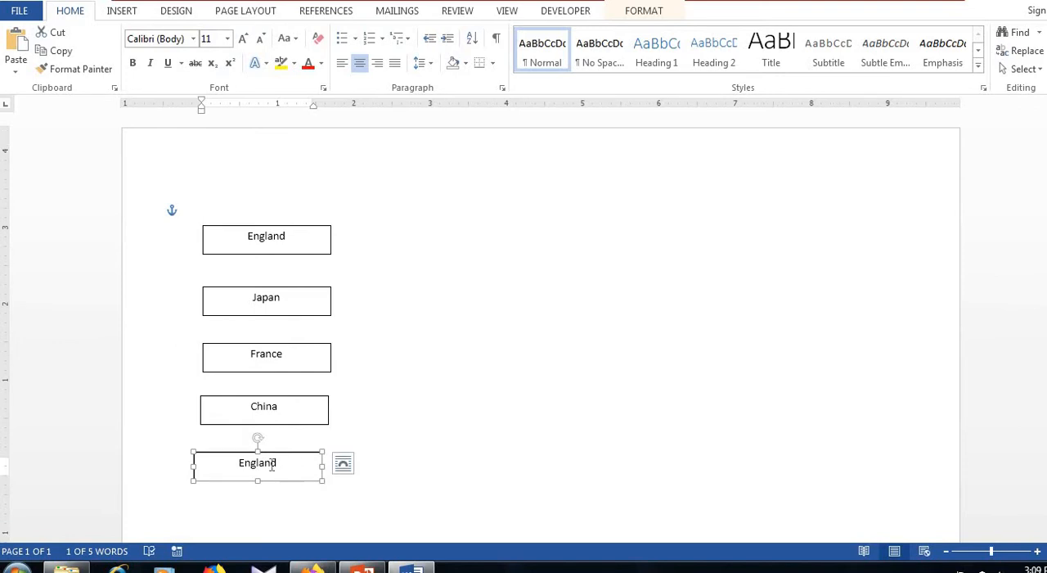
double_click(270, 464)
text(Sri Lanka)
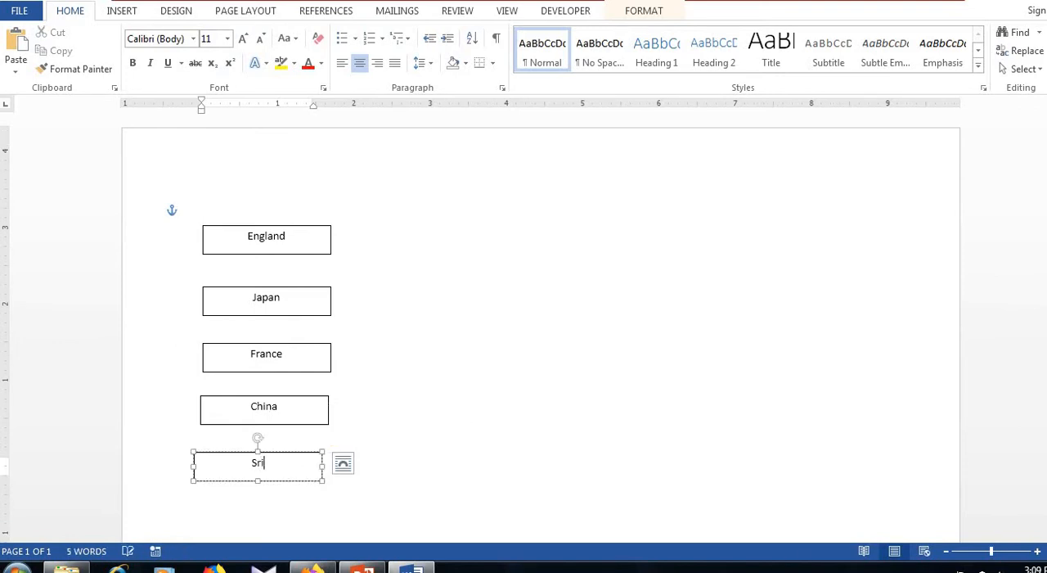
click(480, 468)
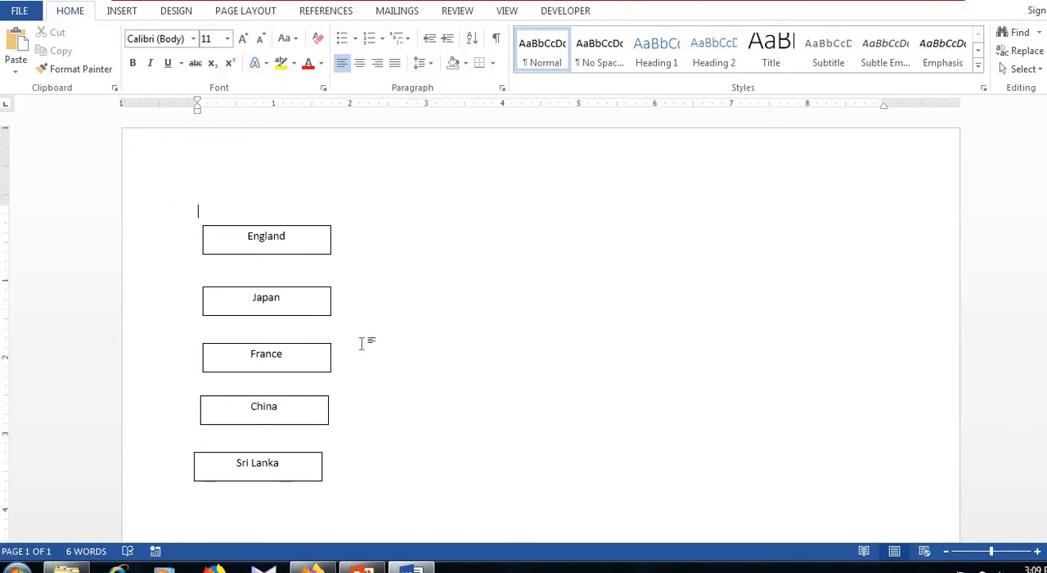
Extend the text of the England box to "England - MySql"
click(296, 236)
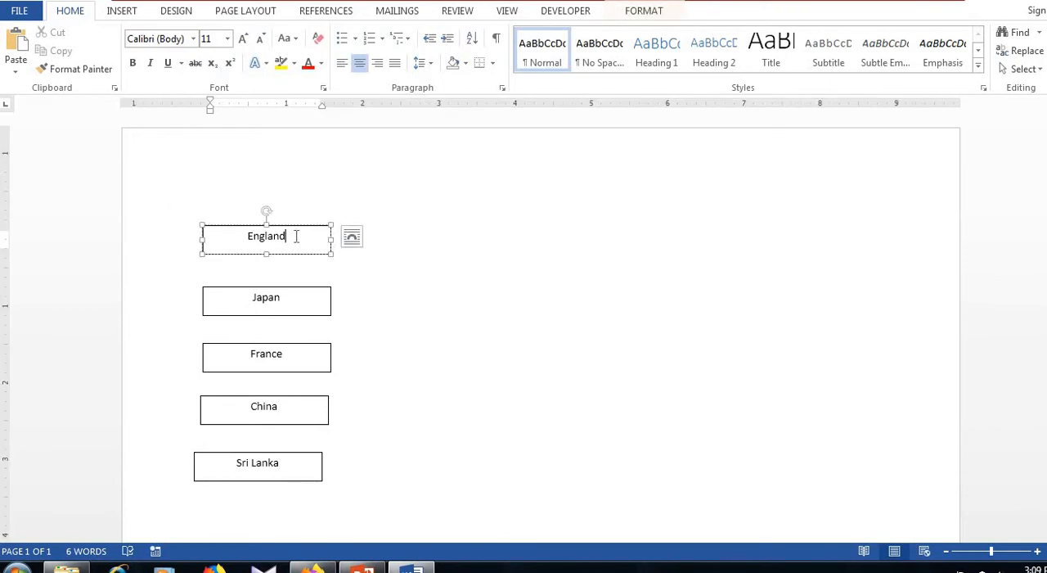
text(-)
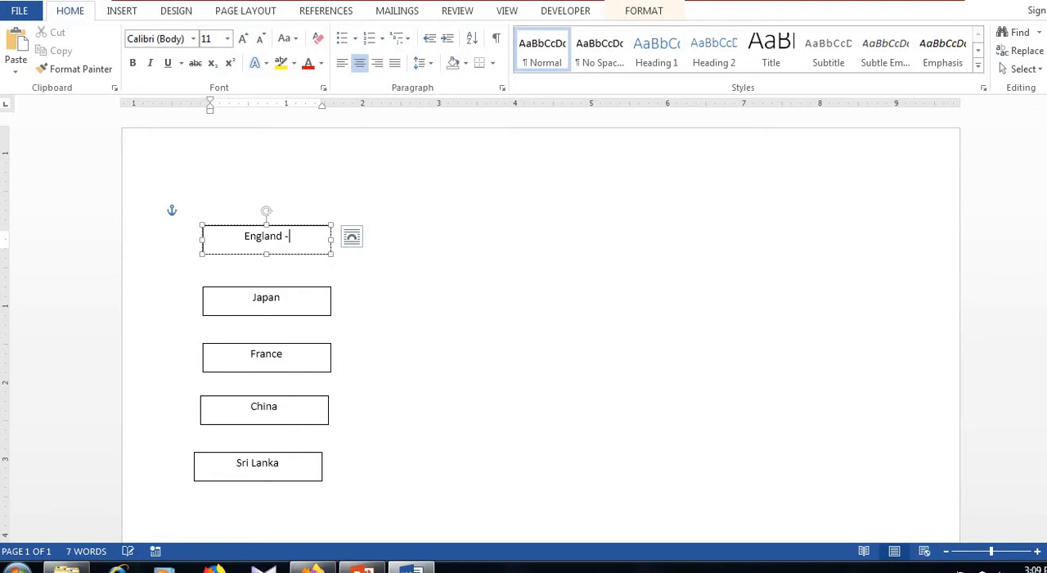
text( MySql)
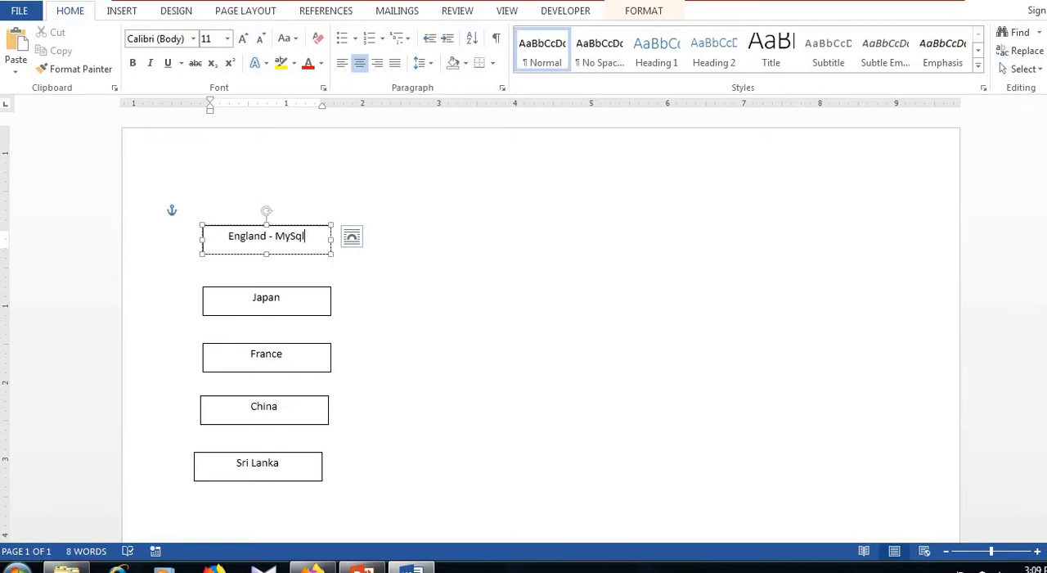
click(474, 299)
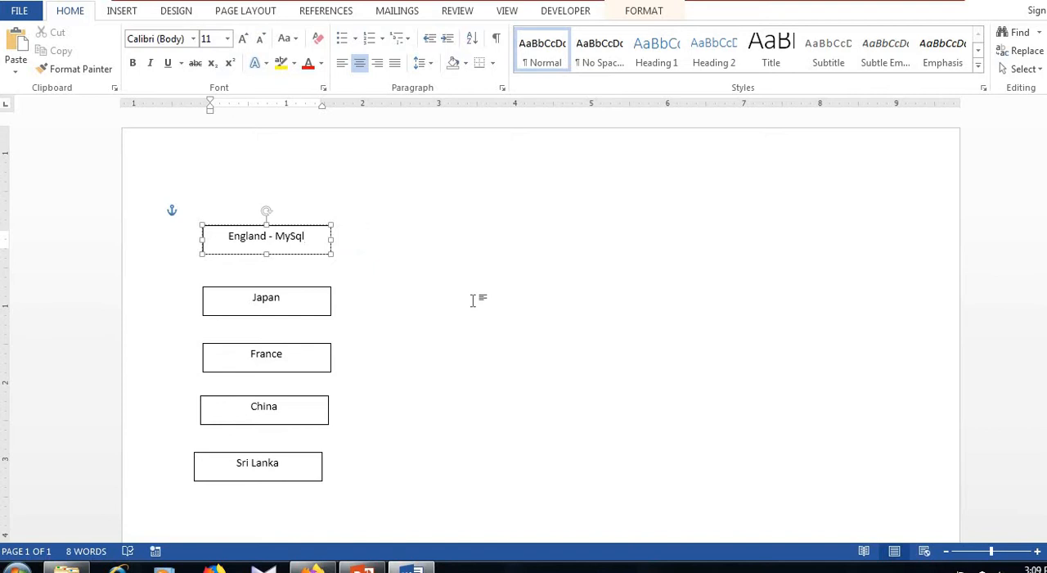
Extend the text of the Japan box to "Japan - Oracle"
click(303, 307)
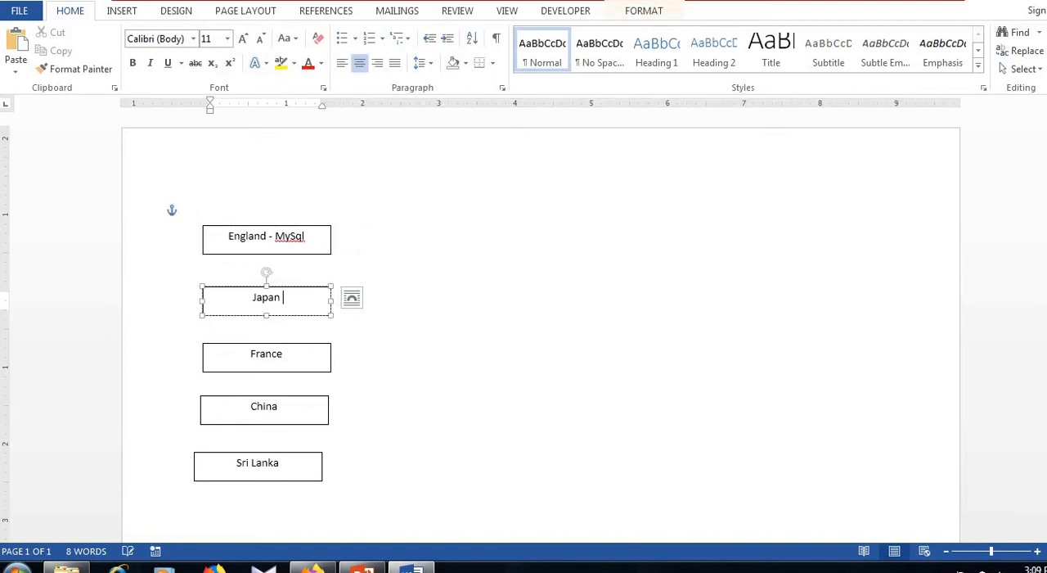
text(- Oracle)
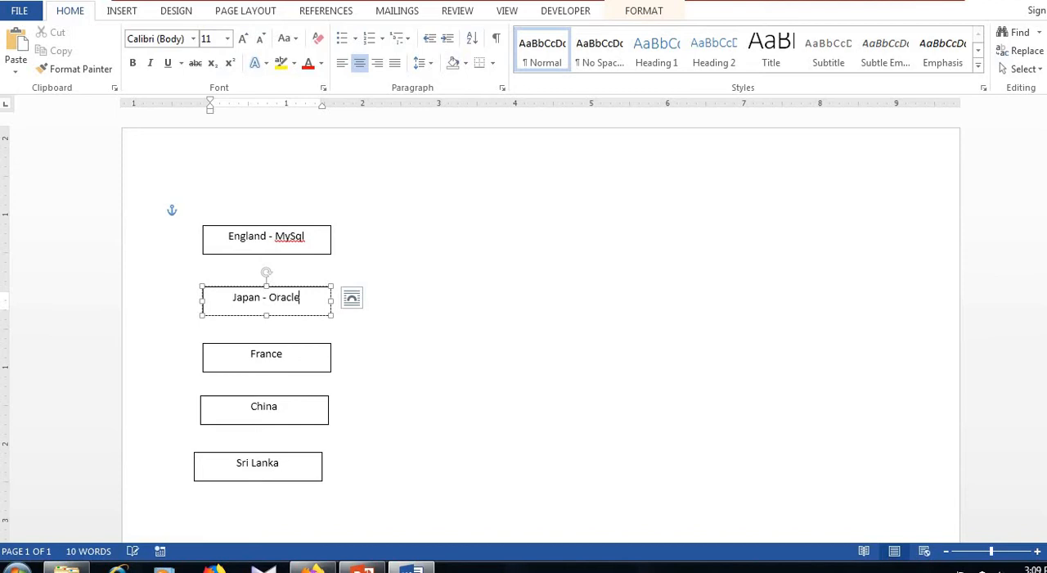
click(402, 344)
Extend the text of the France box to "France – SQL Server"
click(298, 352)
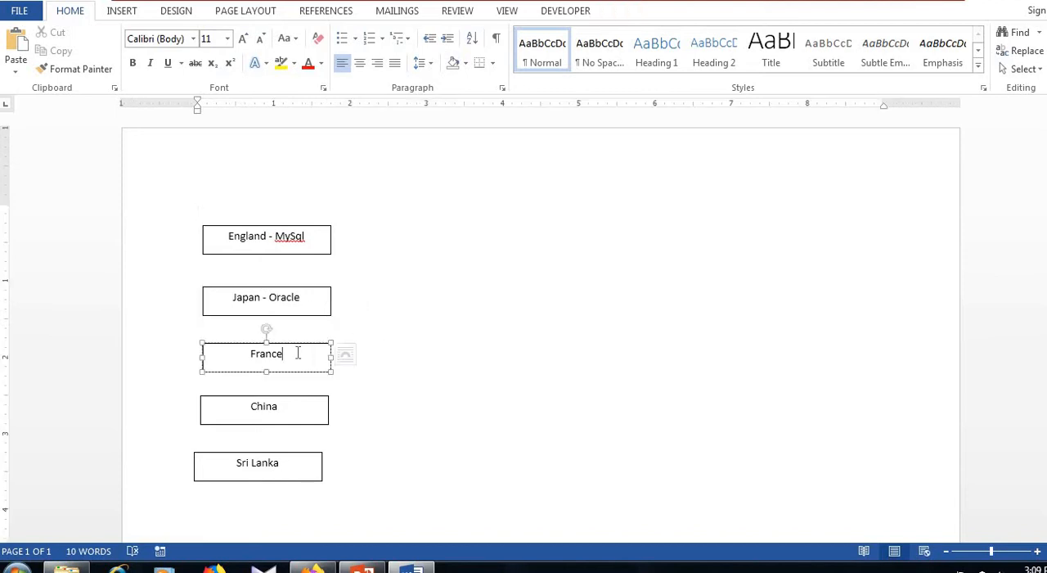
text(- )
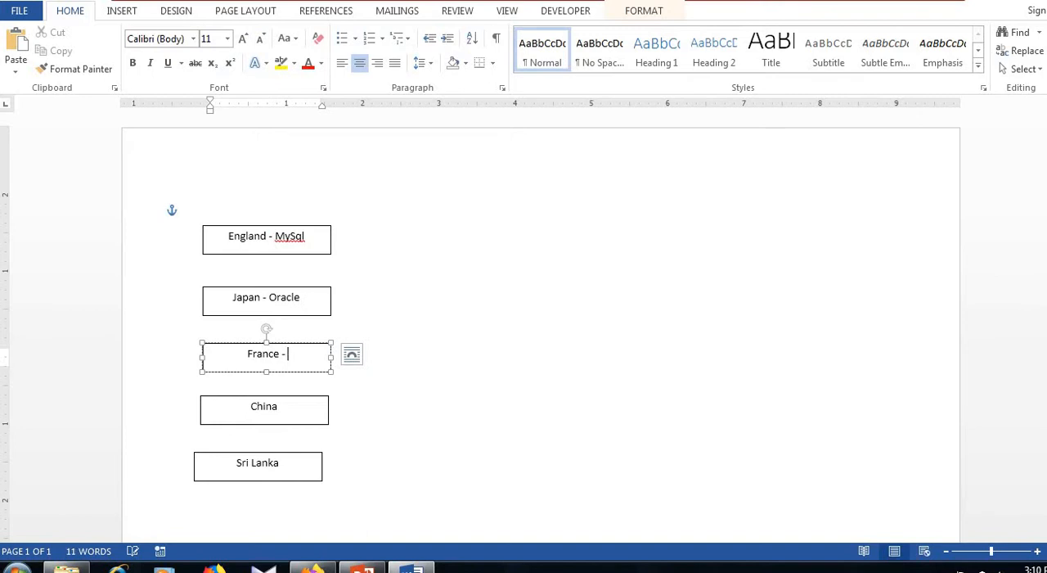
text(SQL Server)
click(318, 381)
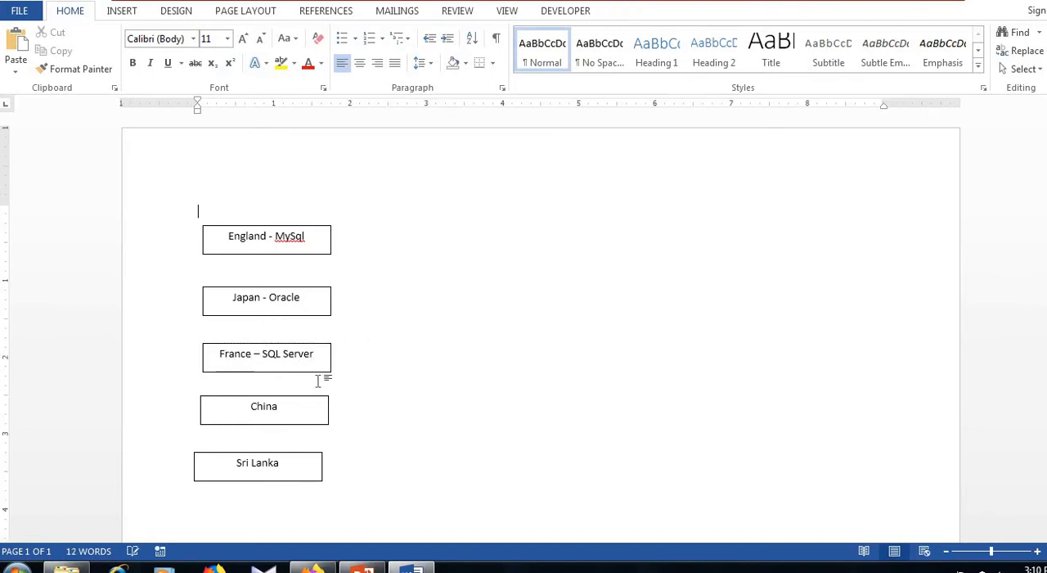
Extend the text of the China box to "China – File Database"
click(298, 405)
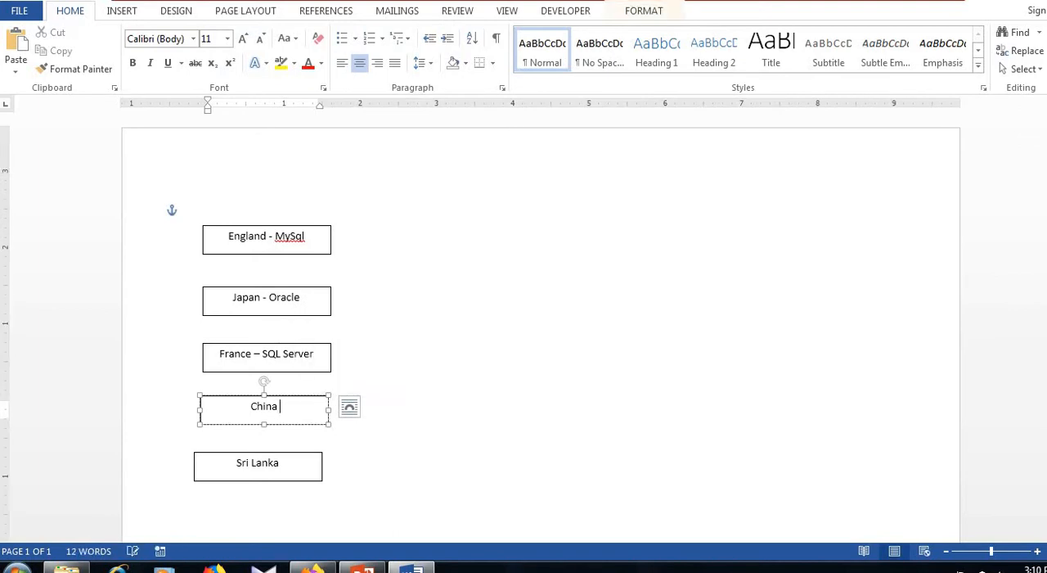
text(-)
text(File )
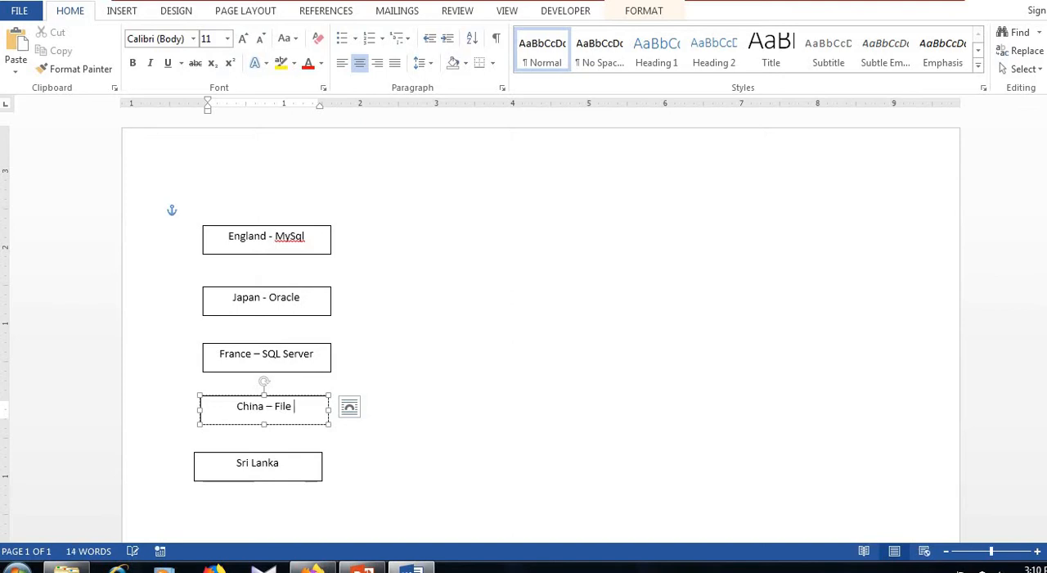
text(Dtabase)
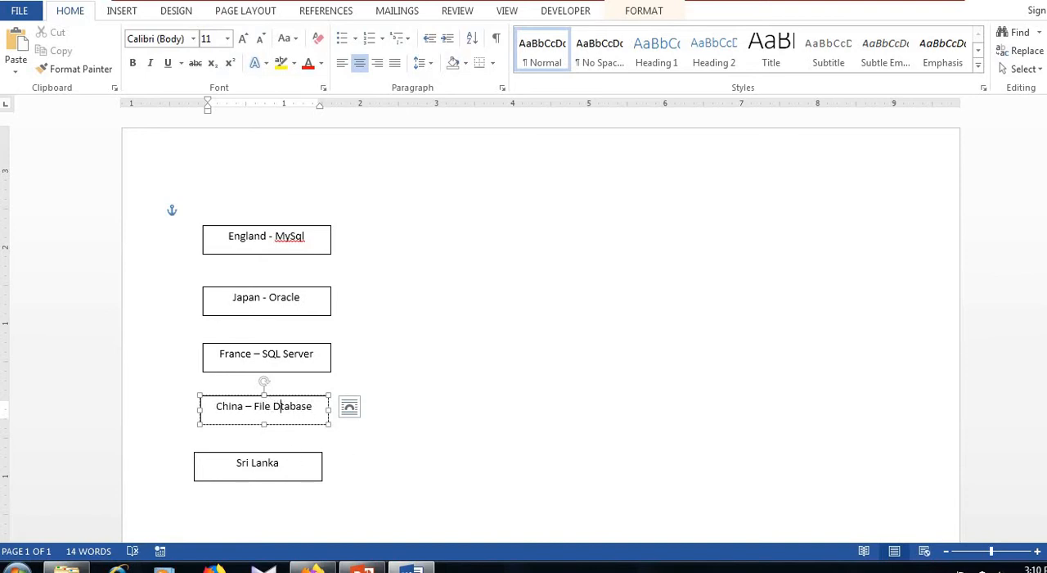
text(a)
Extend the text of the Sri Lanka box to "Sri Lanka – SQL Server"
click(296, 466)
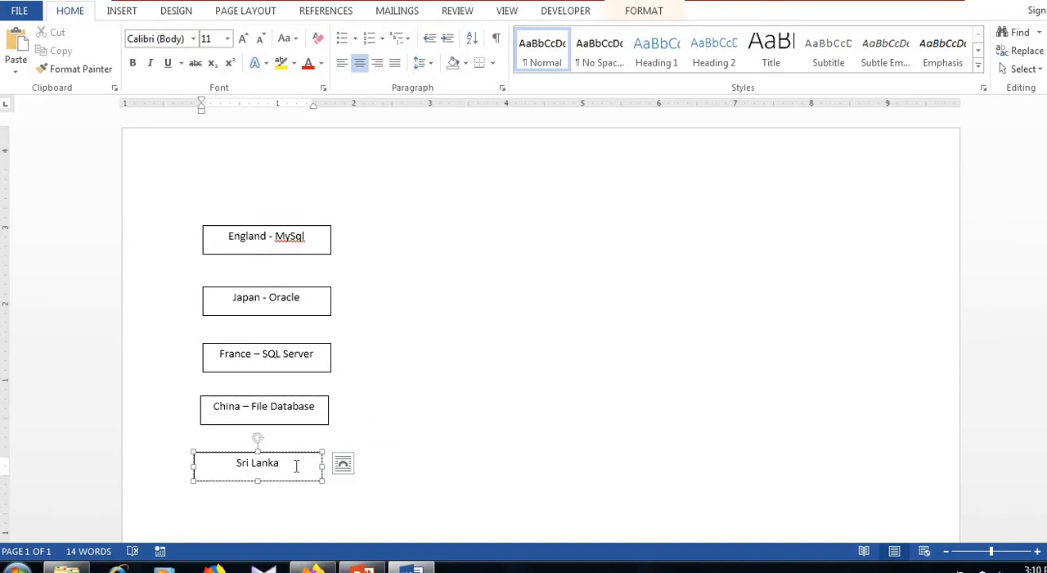
text(- )
text(SQL Se)
text(rver)
click(495, 390)
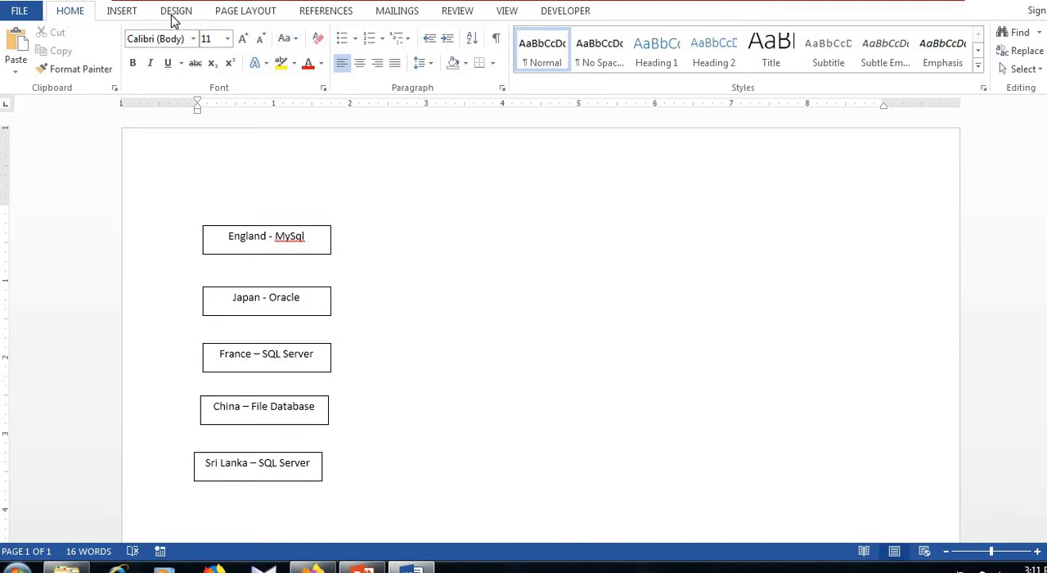
Draw a tall, narrow oval about 3.34" high and 0.7" wide beside the column of country boxes
click(121, 12)
click(215, 51)
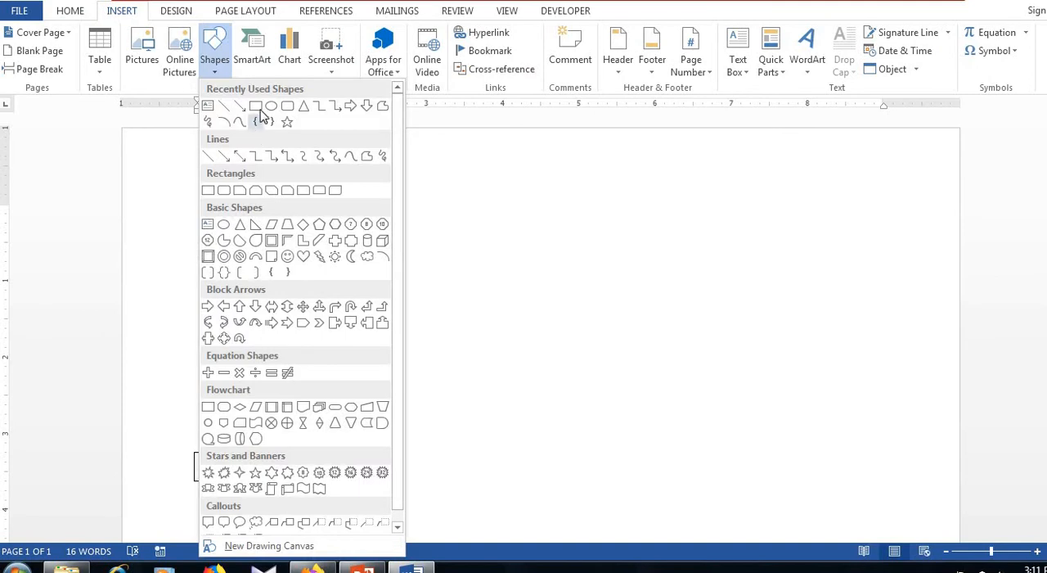
click(271, 105)
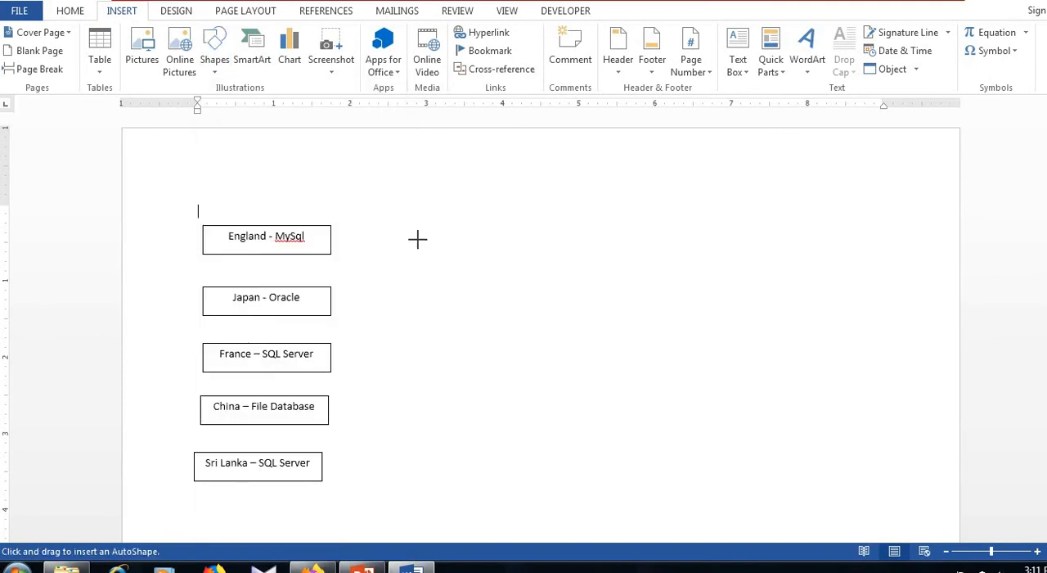
drag(418, 226, 471, 393)
Add text inside the oval reading "ETL" followed by "PROCESS" with one letter per line
right_click(455, 315)
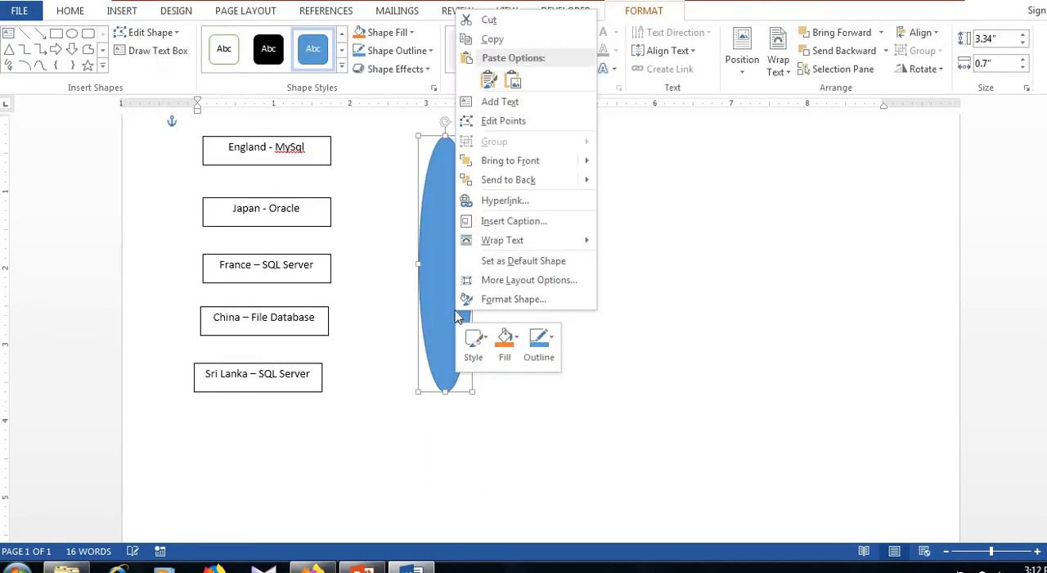
click(494, 103)
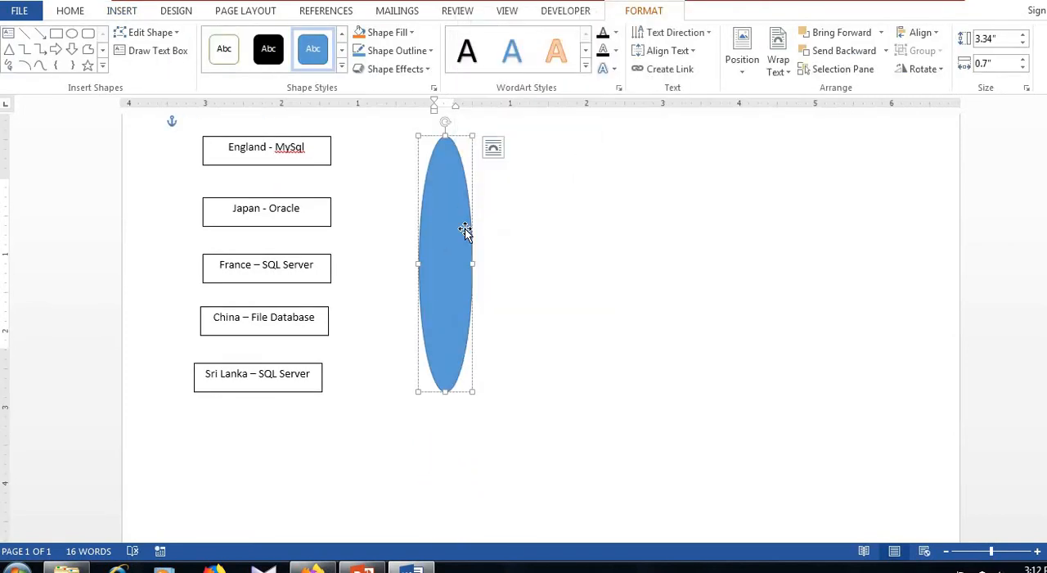
text(ETK)
key(BackSpace)
text(L)
key(Return)
text(P)
key(Return)
text(R)
key(Return)
text(O)
key(Return)
text(C)
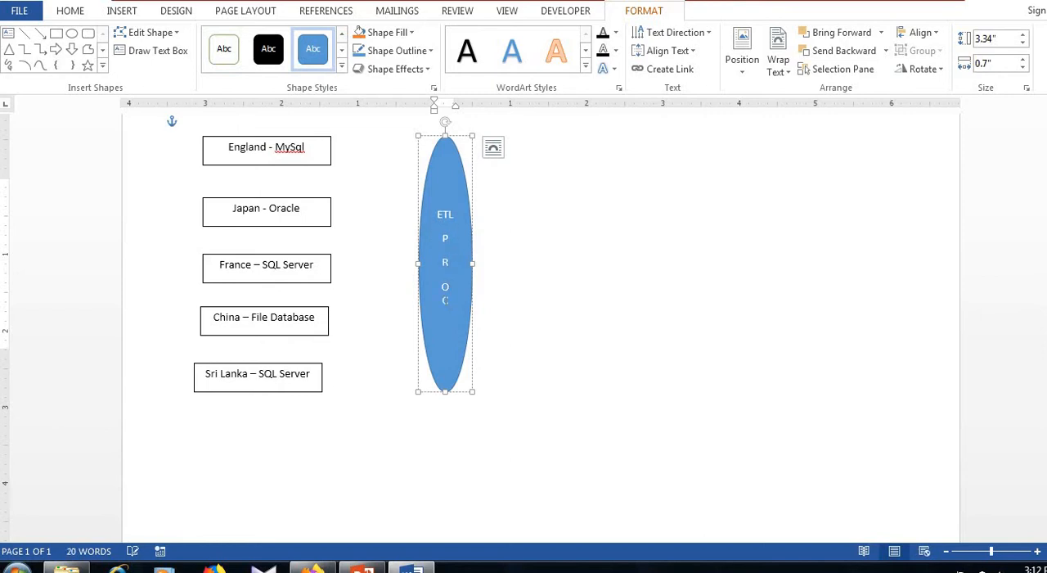
key(Return)
text(E)
key(Return)
text(S)
key(Return)
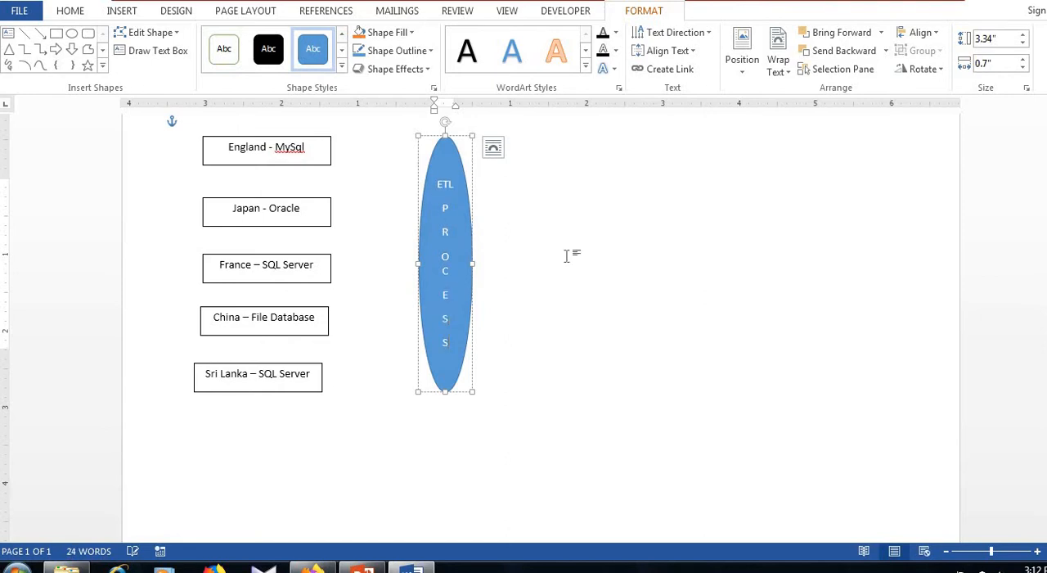
click(477, 250)
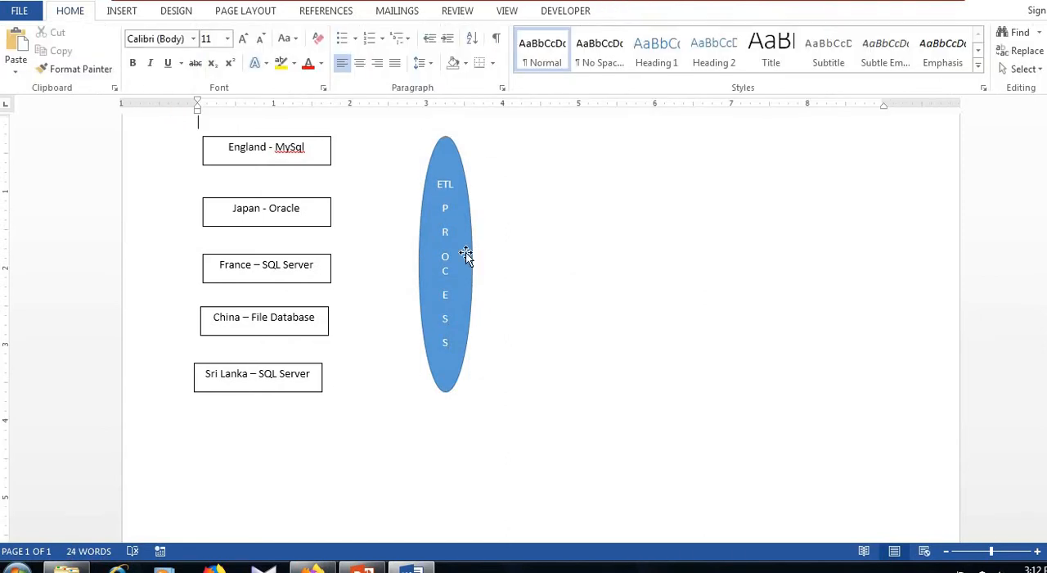
click(466, 252)
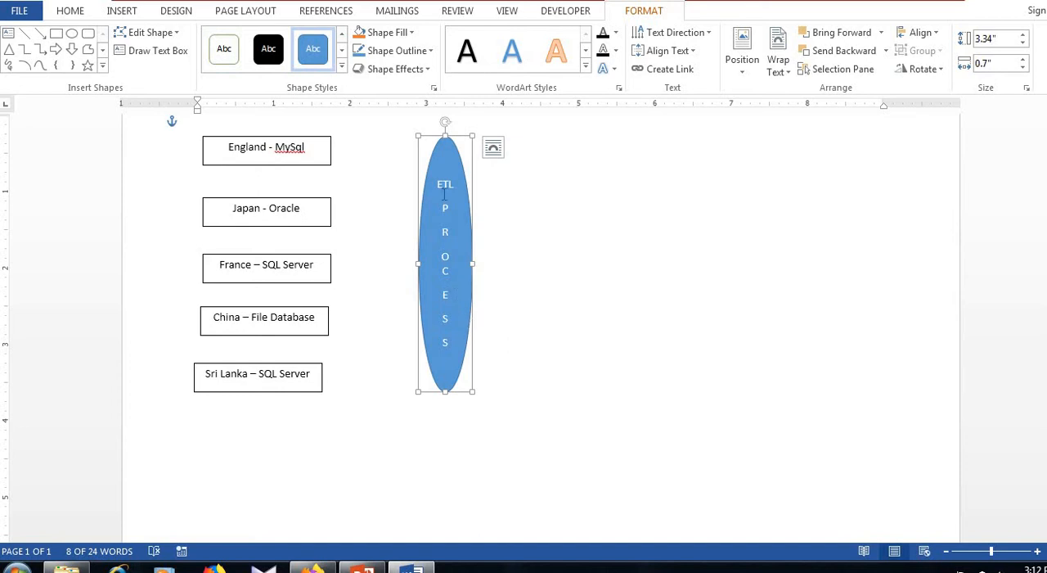
Write three lines below the boxes: "E – Extract", "T – Transform" and "L - Load", correcting the lowercase "transform"
click(239, 483)
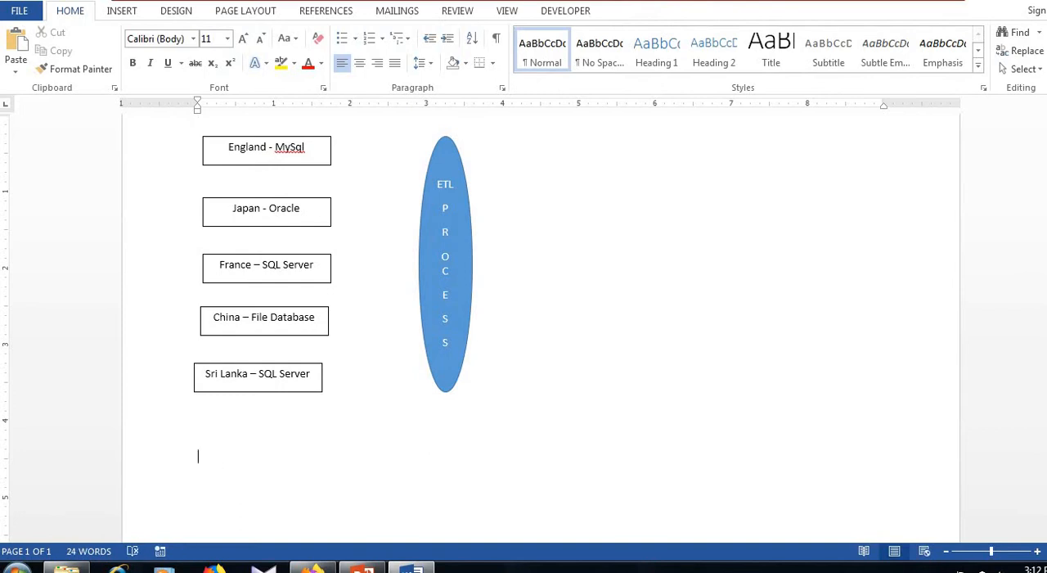
text(E - Extract)
key(Return)
text(T - transform)
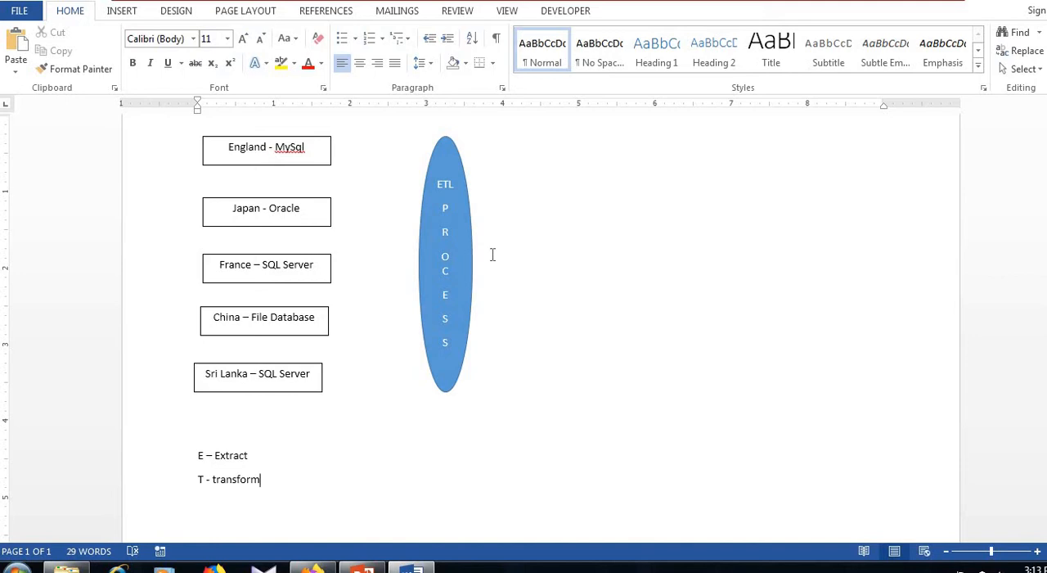
key(Return)
text(L - Load)
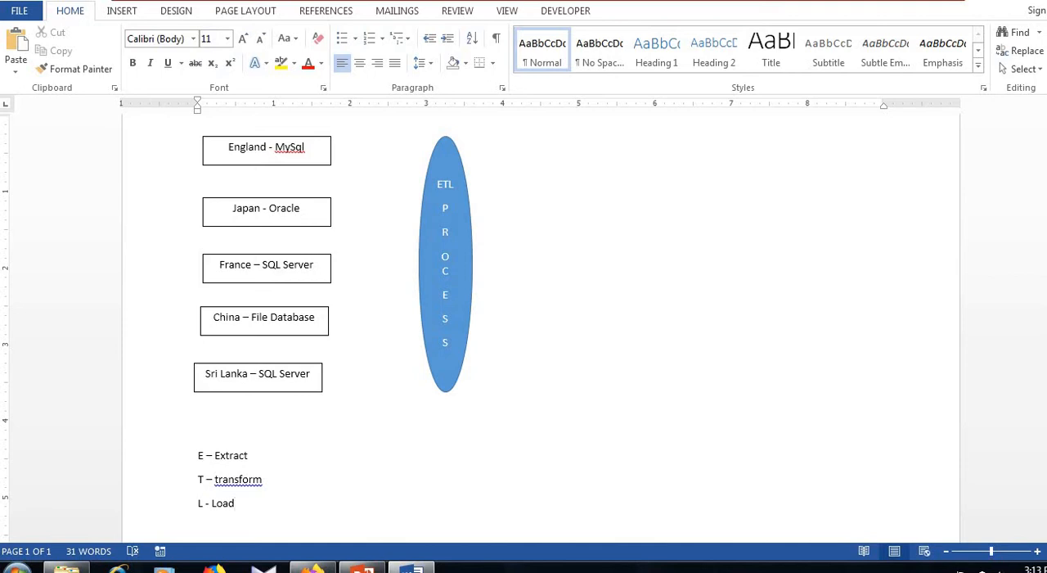
right_click(246, 487)
click(287, 397)
Move the ETL PROCESS oval horizontally a little closer to the country boxes
drag(467, 222, 437, 224)
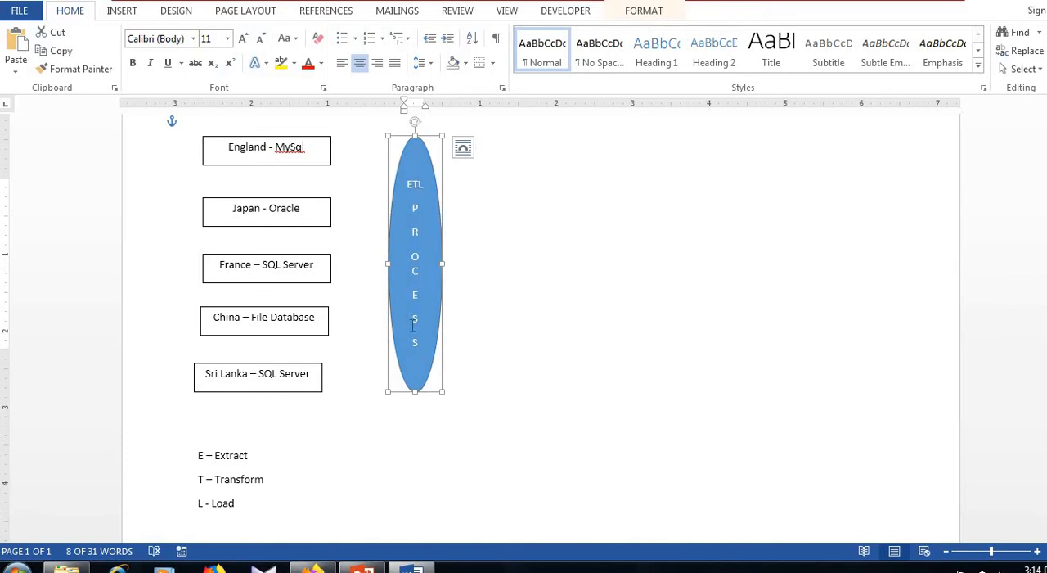
click(537, 331)
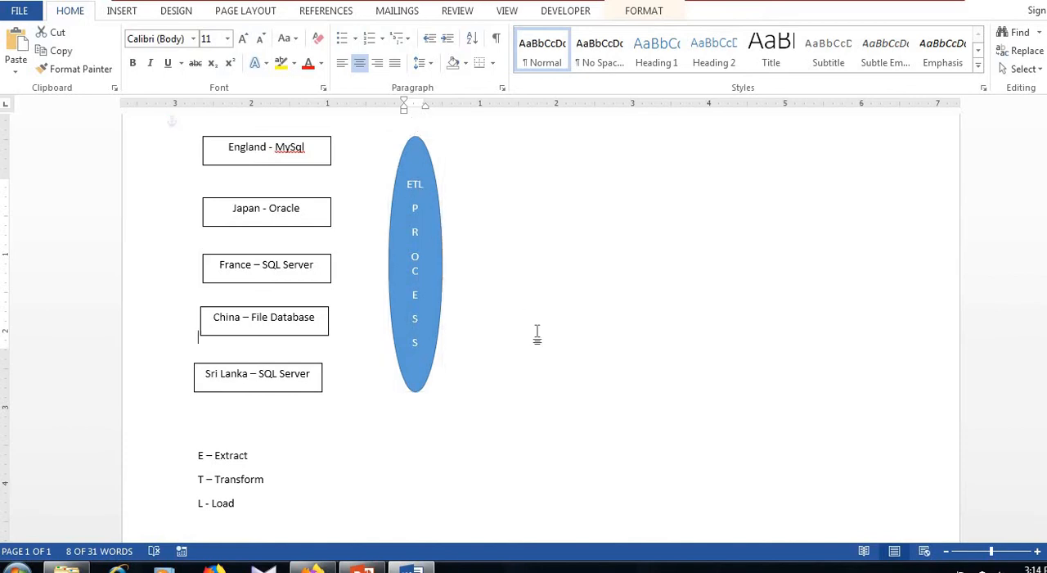
Draw a rectangle about 1.39" high and 1.97" wide on the side of the oval opposite the country boxes
click(127, 14)
click(214, 51)
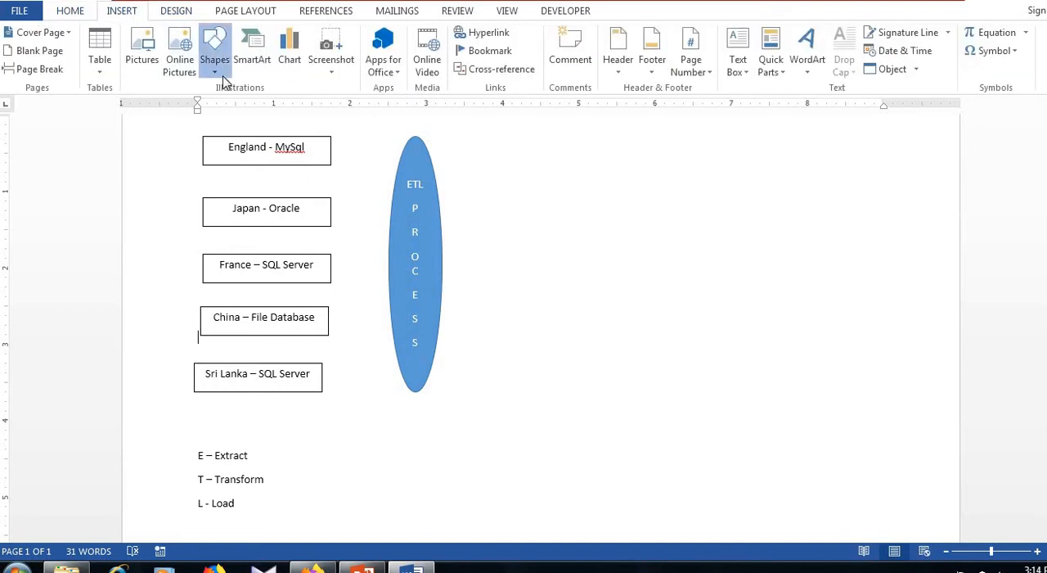
click(256, 109)
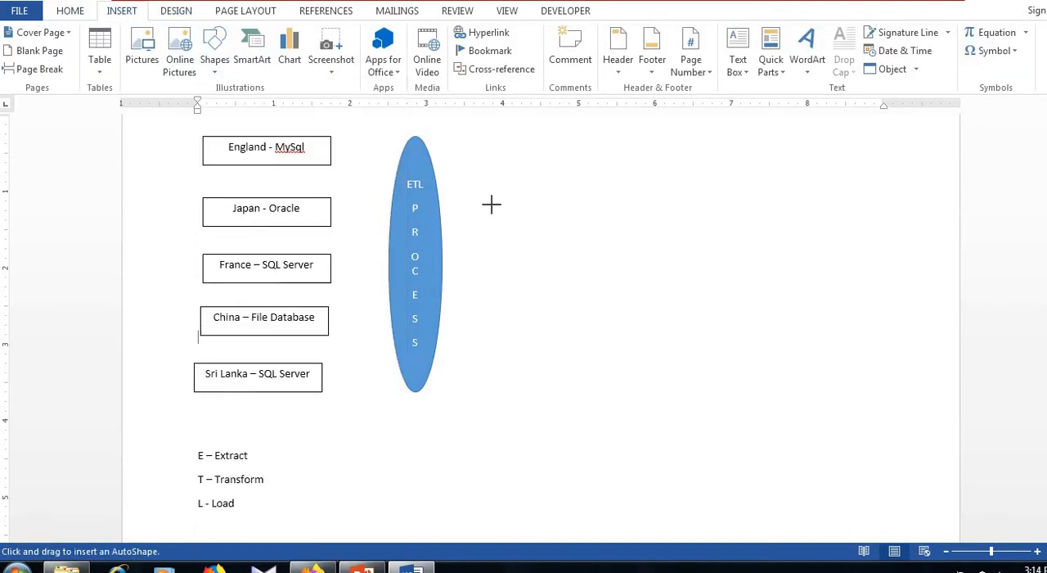
drag(477, 192, 628, 297)
Add the text "Staging Area" inside the new blue rectangle
right_click(531, 261)
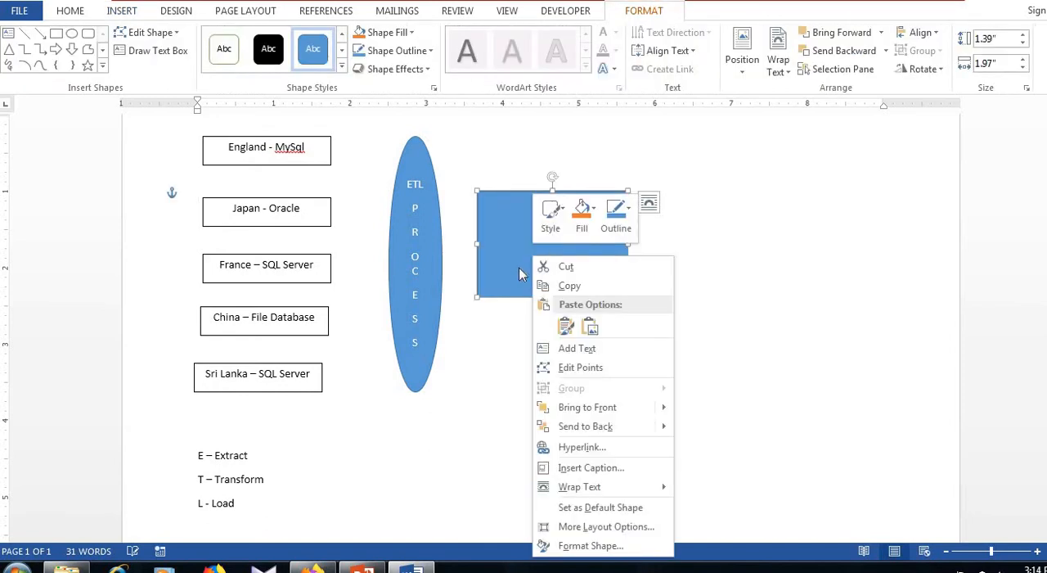
click(572, 348)
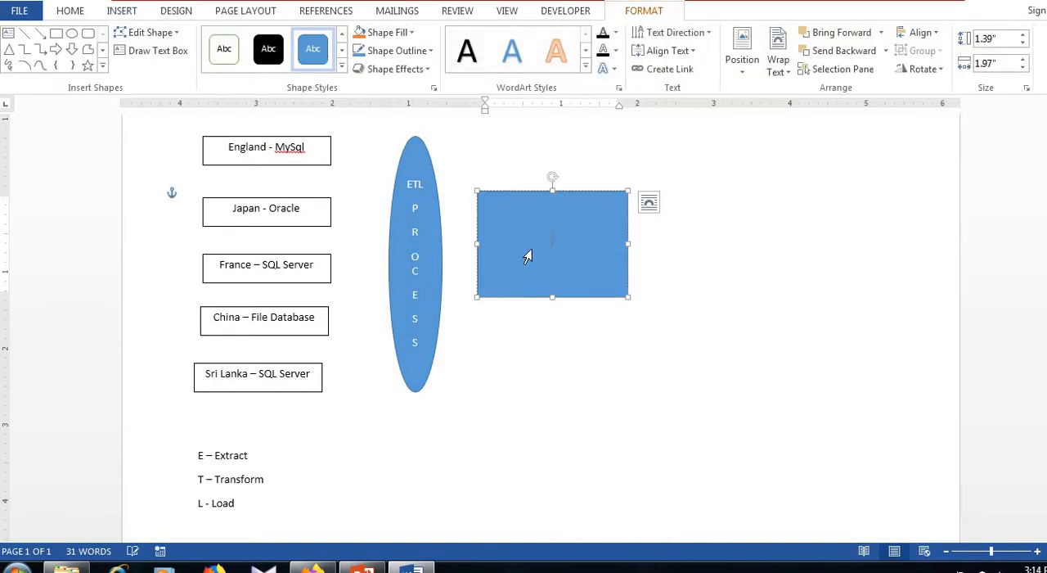
text(Staging Area)
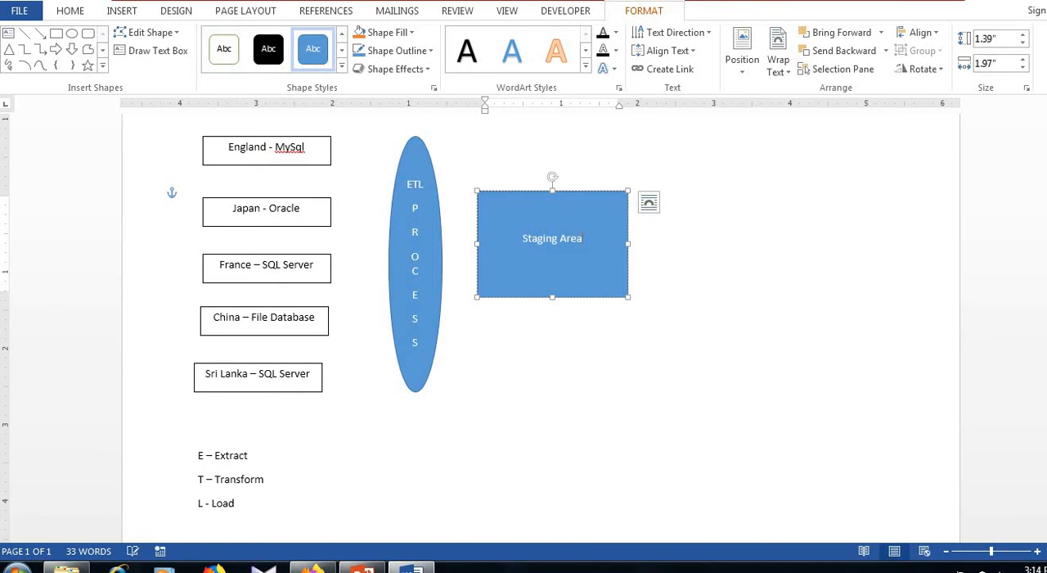